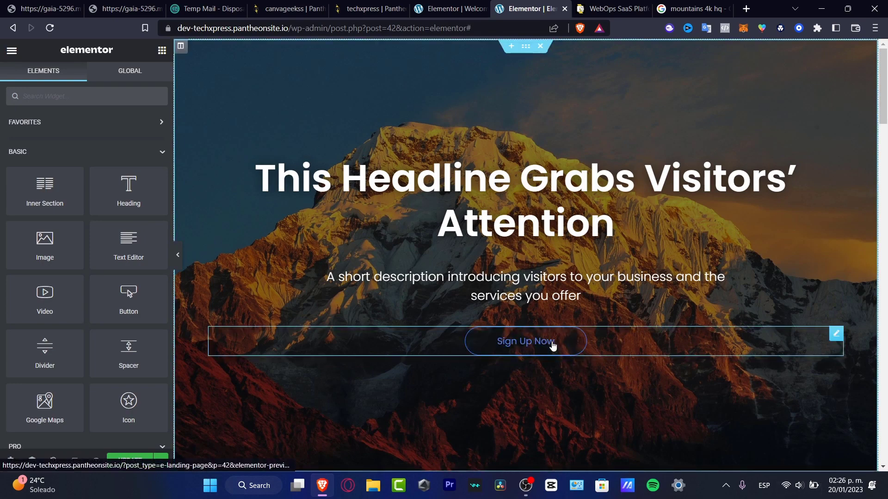
- Select the hero's Sign Up Now button to bring up its Edit Button settings
left_click(553, 347)
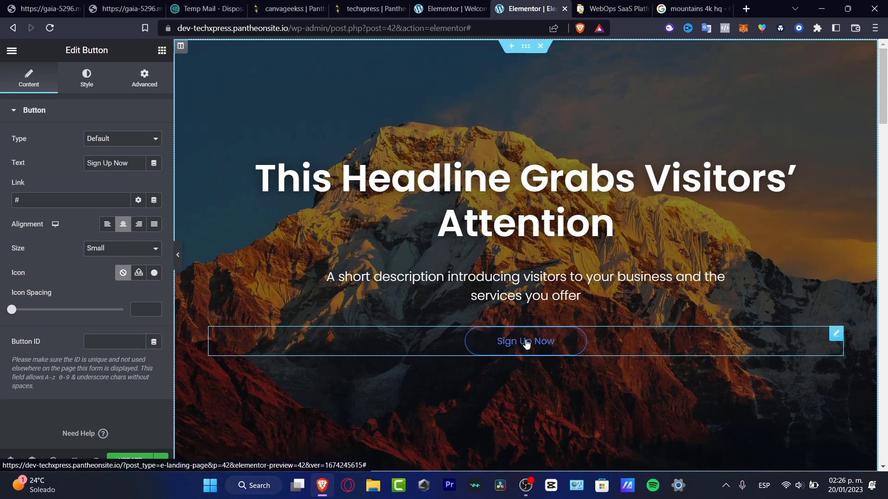
scroll(546, 343, "down", 7)
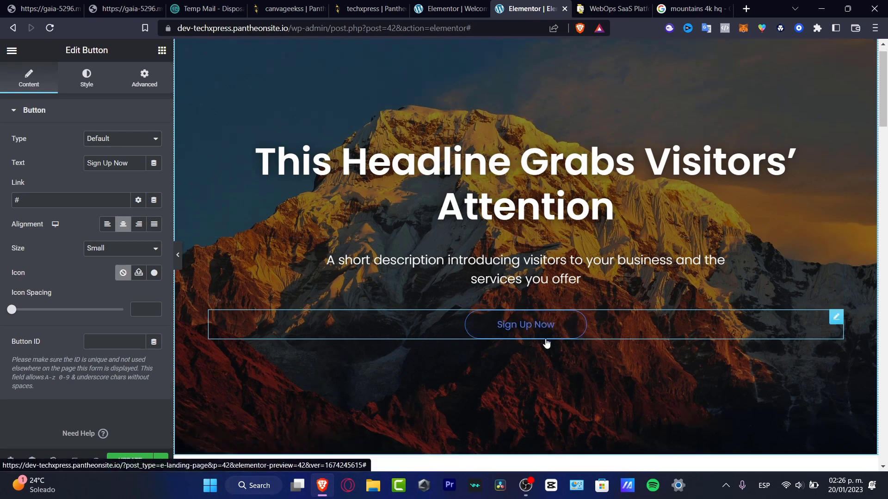
scroll(546, 343, "up", 7)
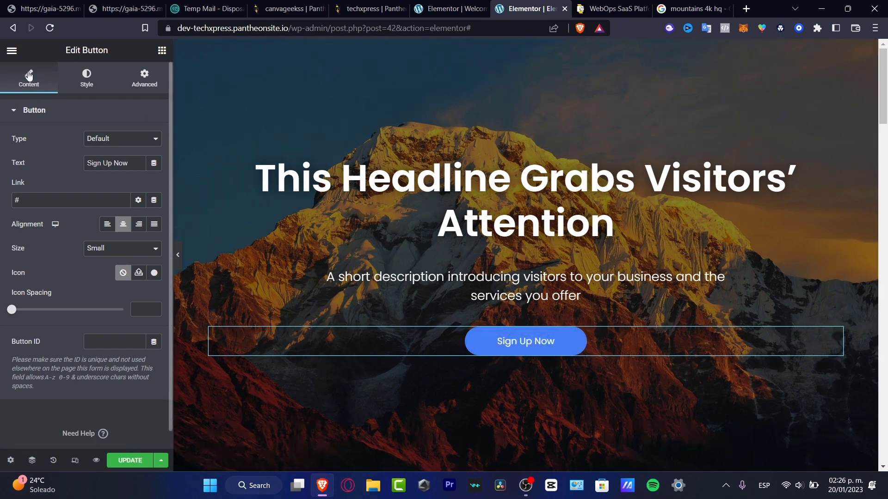
left_click(13, 52)
- Find the Button widget via 'but' and drop a green Click here button beneath Sign Up Now
left_click(13, 52)
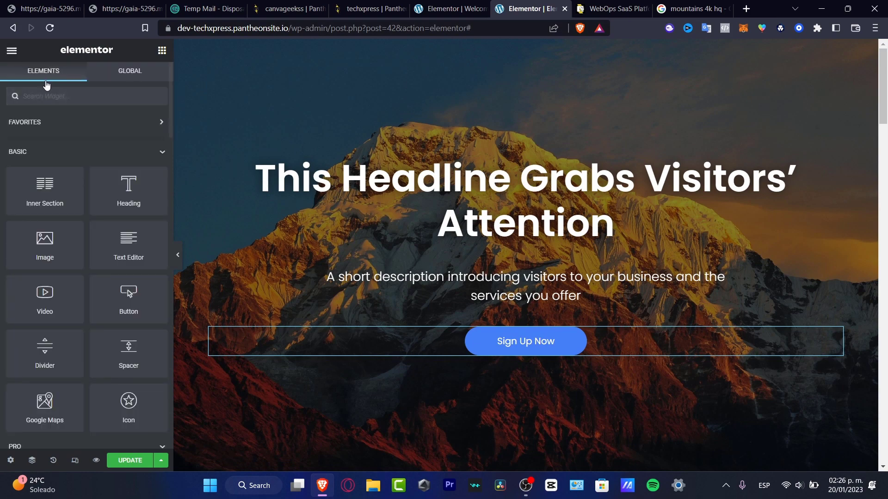
type("but")
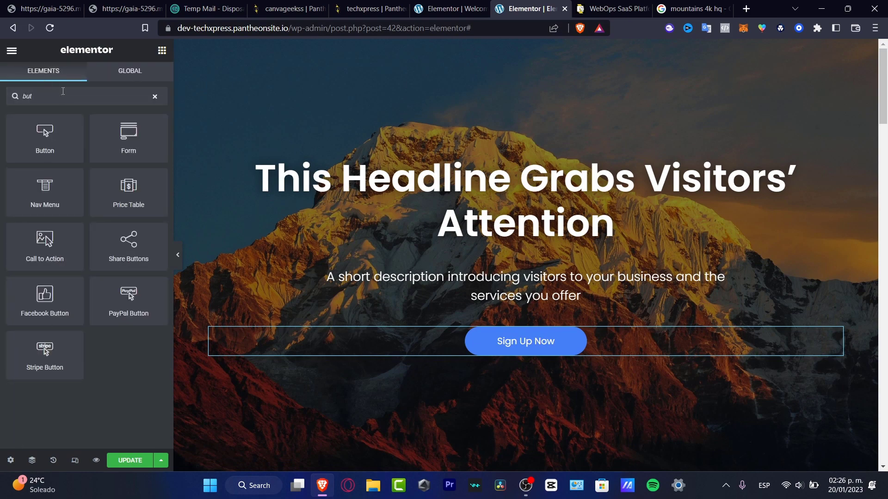
left_click_drag(38, 136, 702, 349)
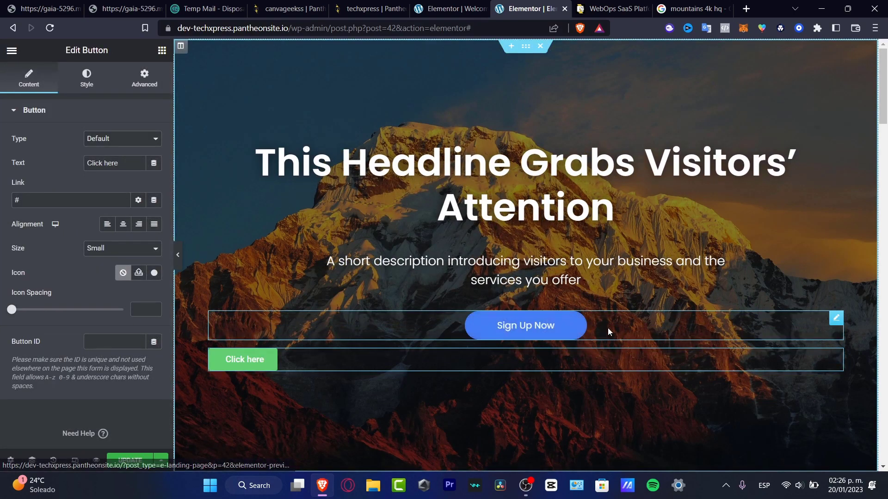
left_click(578, 332)
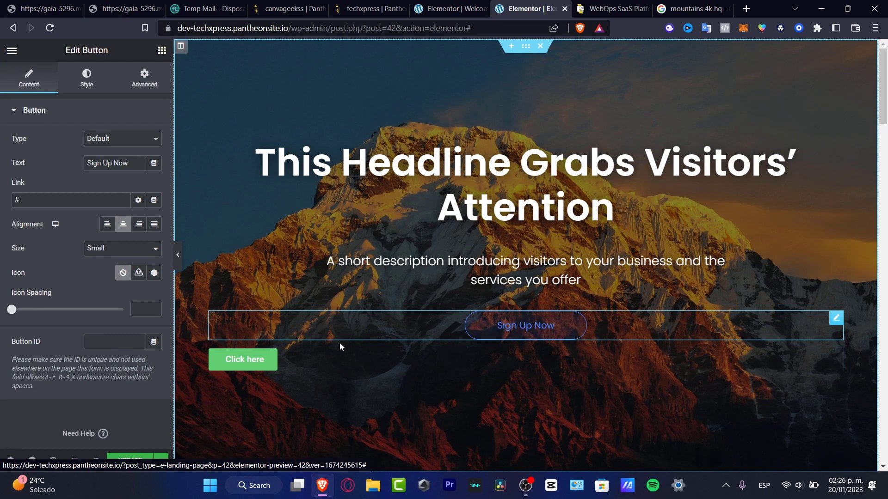
left_click(269, 366)
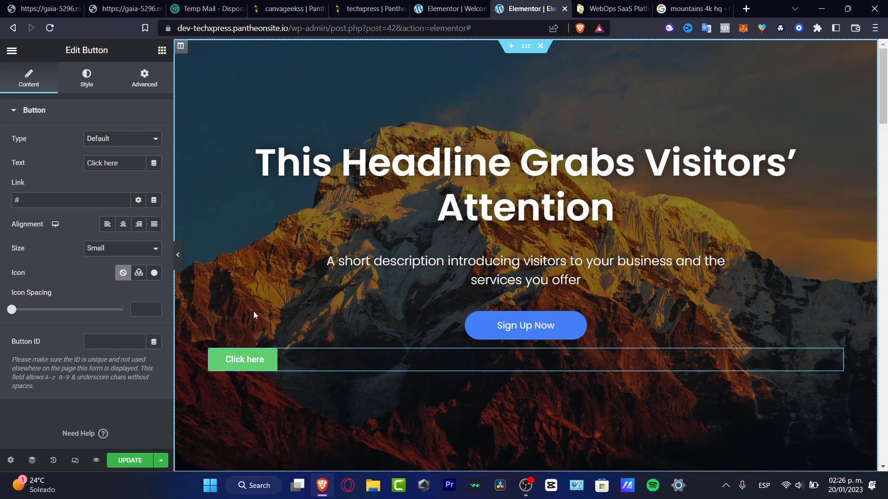
left_click(14, 52)
left_click(14, 51)
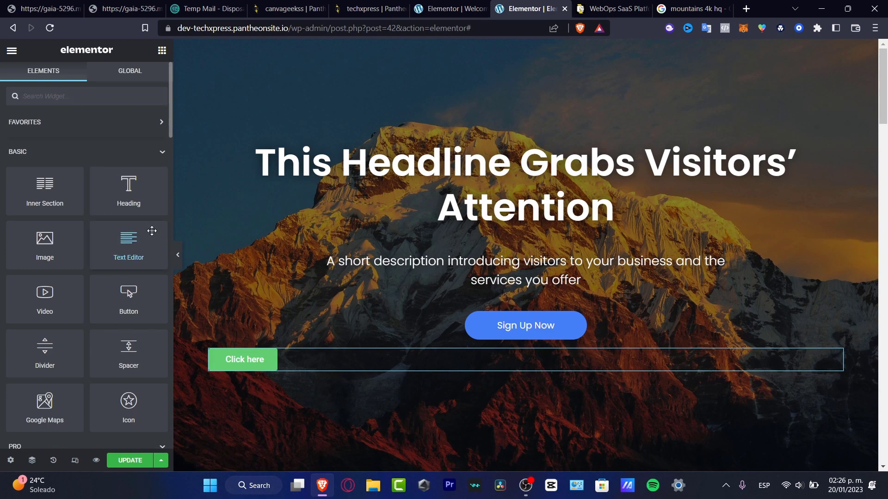
- Insert a two-column Inner Section above the buttons and move Sign Up Now into its left column
left_click_drag(138, 211, 246, 362)
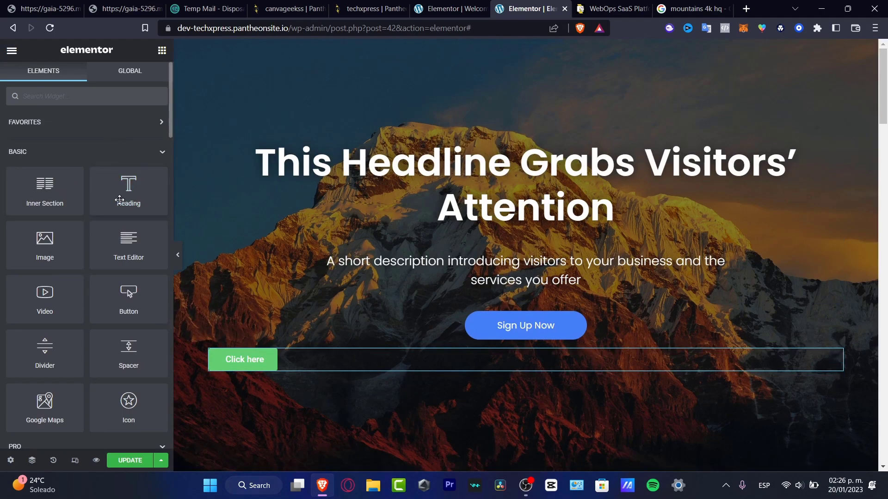
left_click_drag(51, 189, 446, 305)
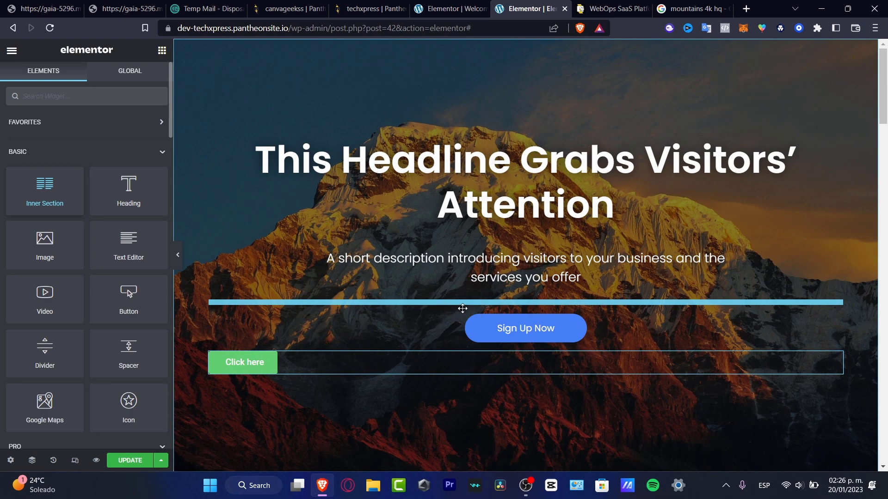
left_click_drag(481, 339, 407, 320)
left_click_drag(245, 363, 665, 324)
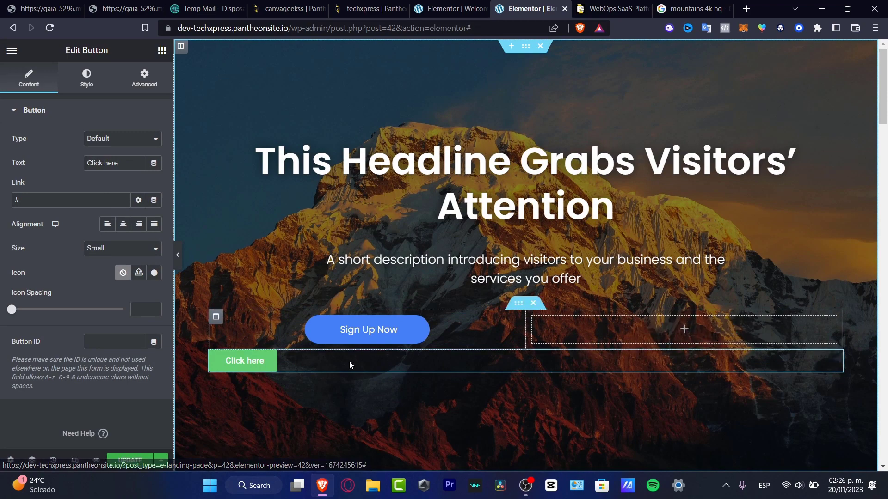
left_click(375, 331)
- Delete the old Click here button, add a new Button to the right column, and centre it
left_click(836, 360)
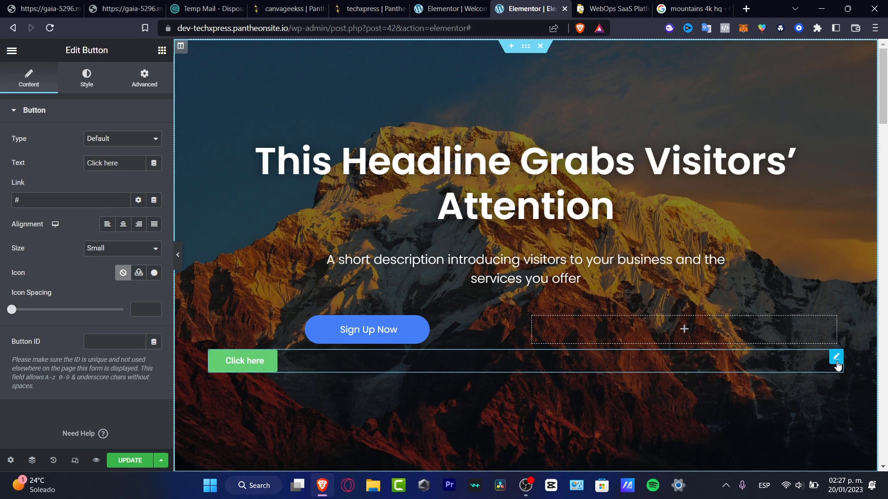
right_click(837, 365)
left_click(823, 461)
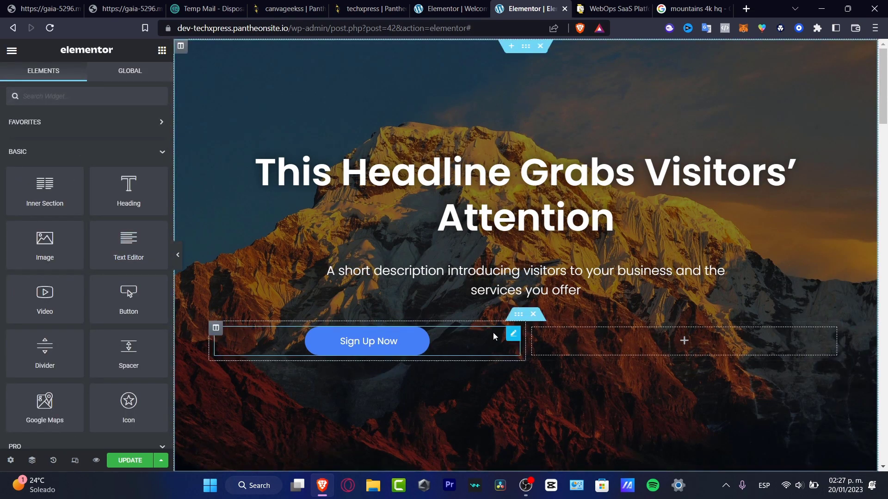
type("butt")
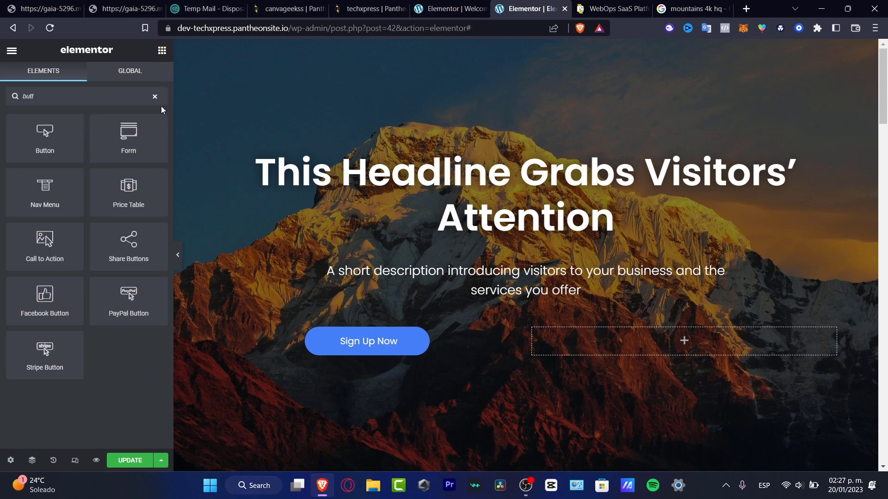
left_click_drag(45, 137, 690, 339)
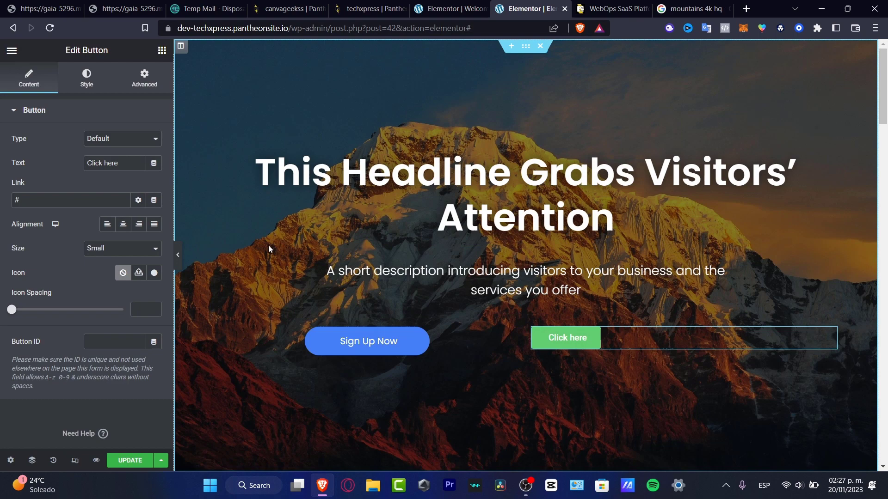
left_click(123, 225)
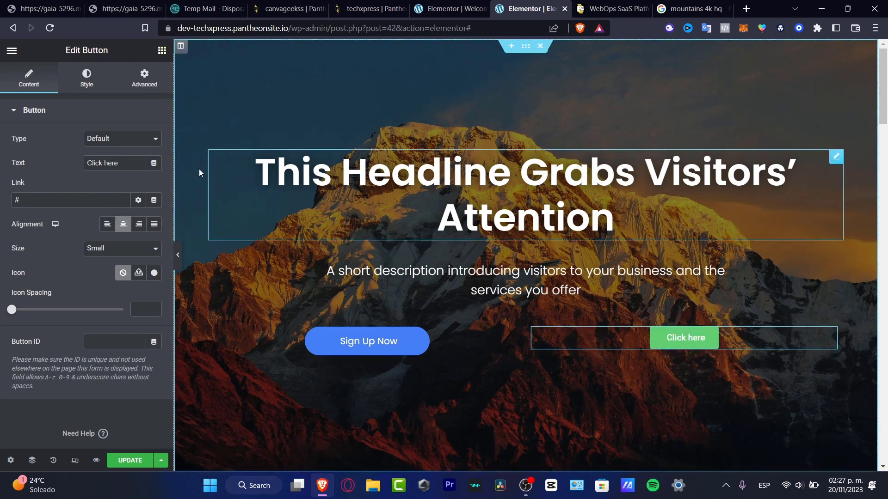
- Set the Click here button's Type to Info and its background colour to orange #FF9E00
left_click(98, 141)
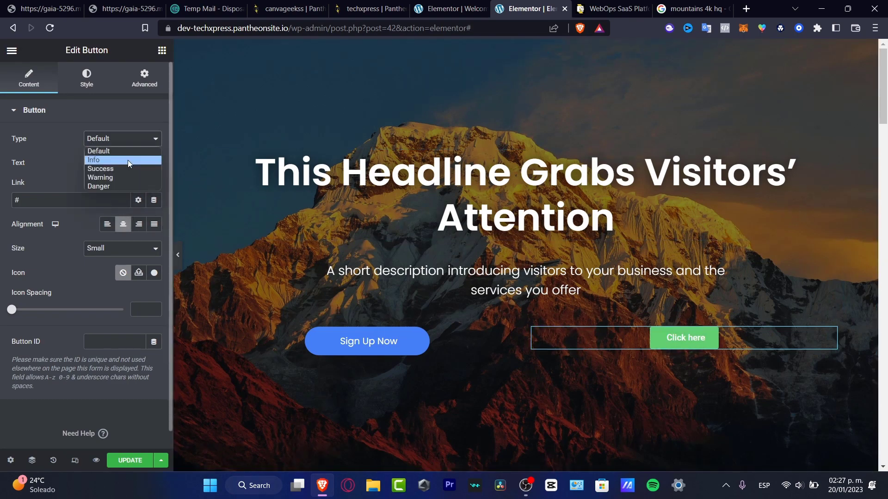
left_click(127, 160)
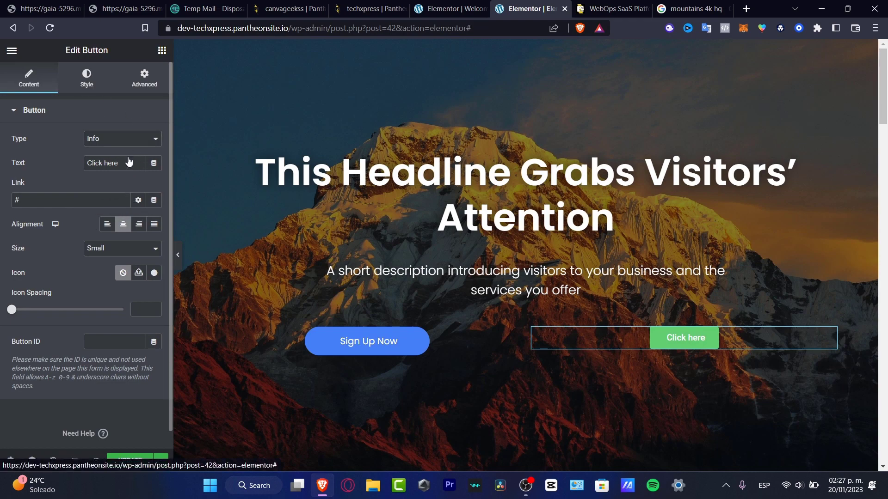
left_click(87, 78)
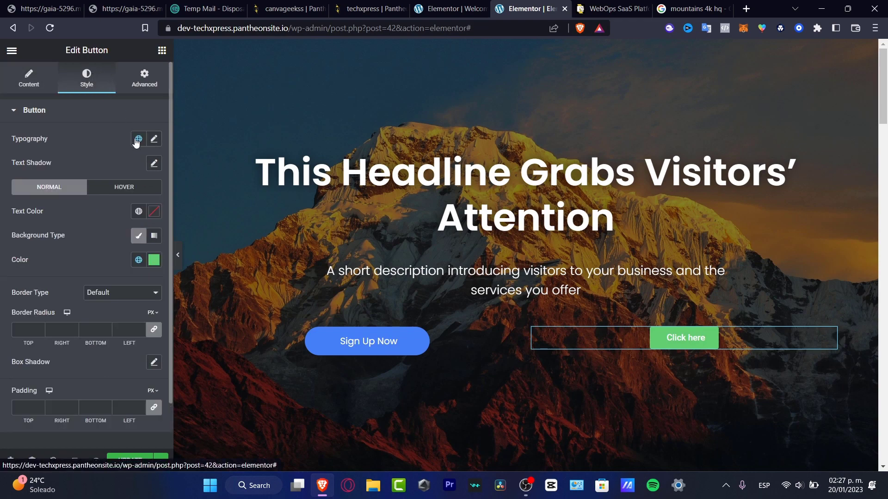
left_click(153, 260)
mouse_move(95, 409)
left_mouse_down()
mouse_move(83, 410)
mouse_move(96, 411)
left_mouse_up()
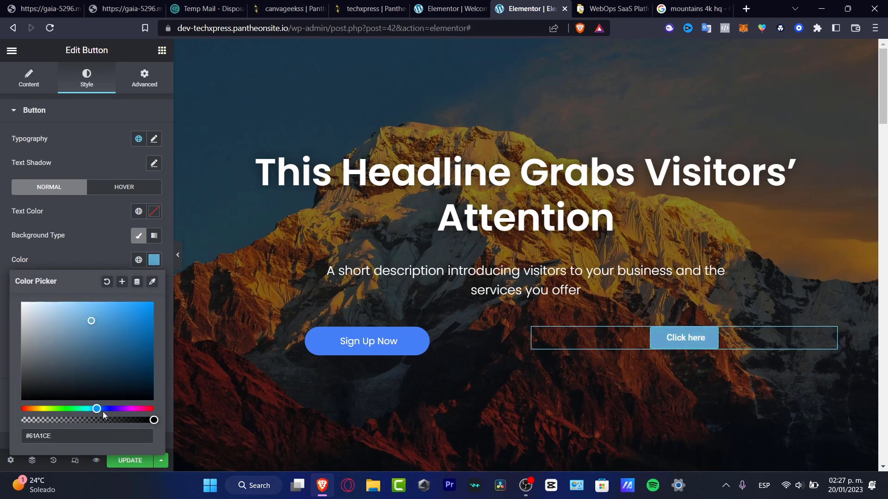
left_click_drag(121, 345, 159, 299)
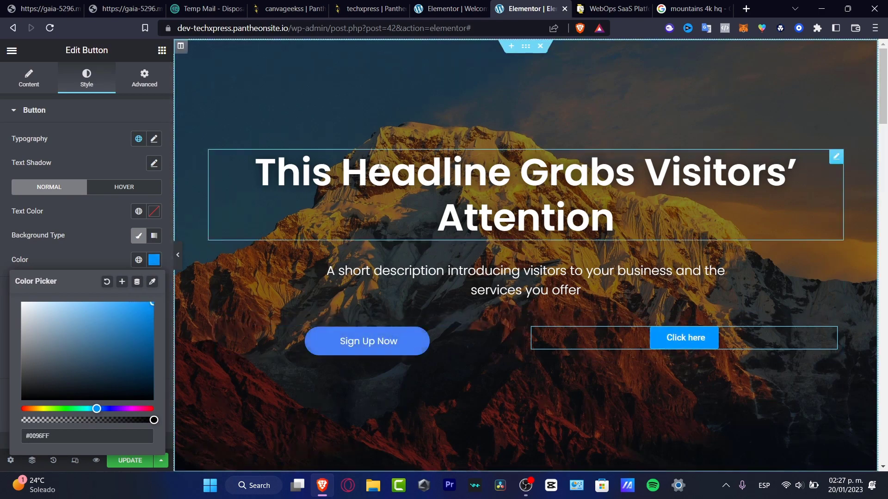
left_click_drag(47, 409, 35, 411)
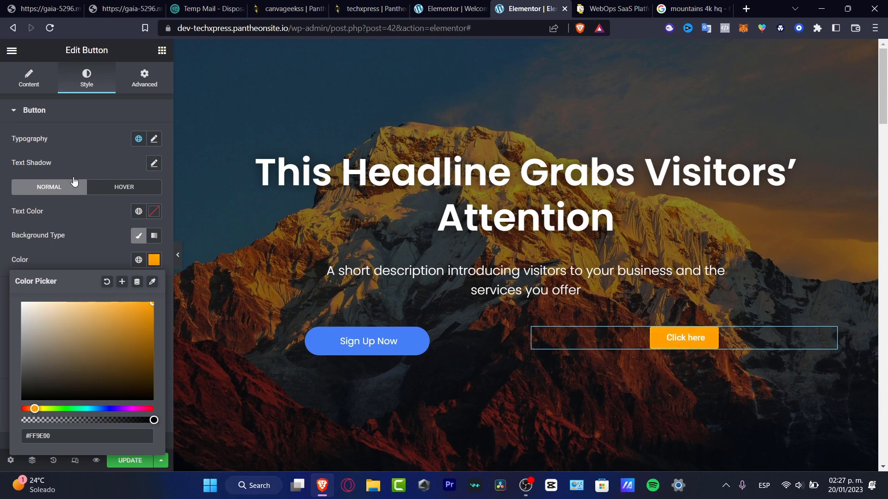
left_click(106, 148)
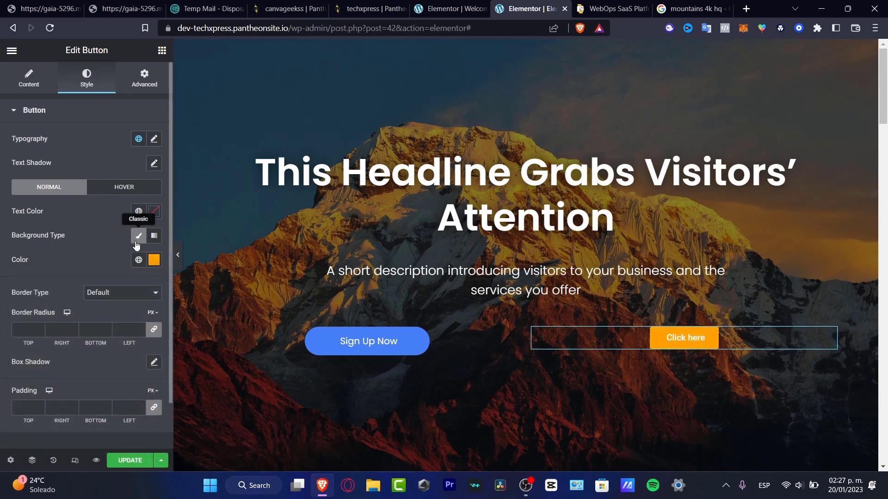
- Duplicate the Sign Up Now button and move the copy into the right column
left_click(382, 341)
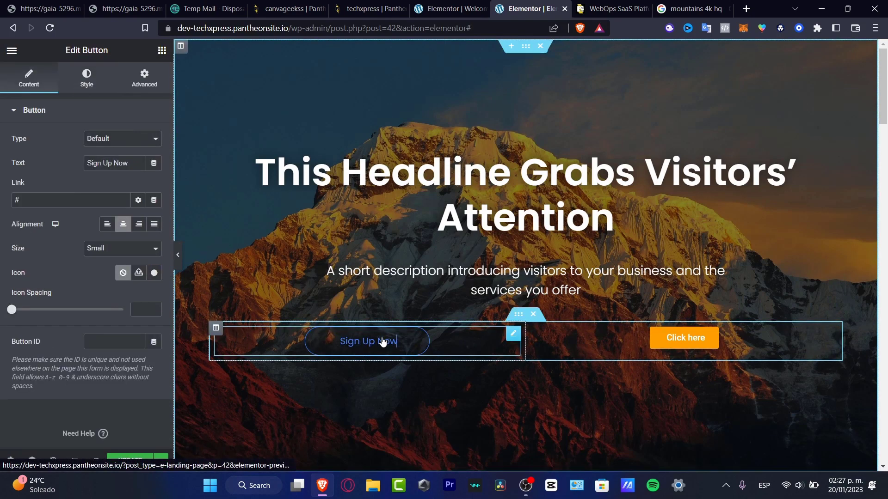
right_click(382, 341)
left_click(426, 307)
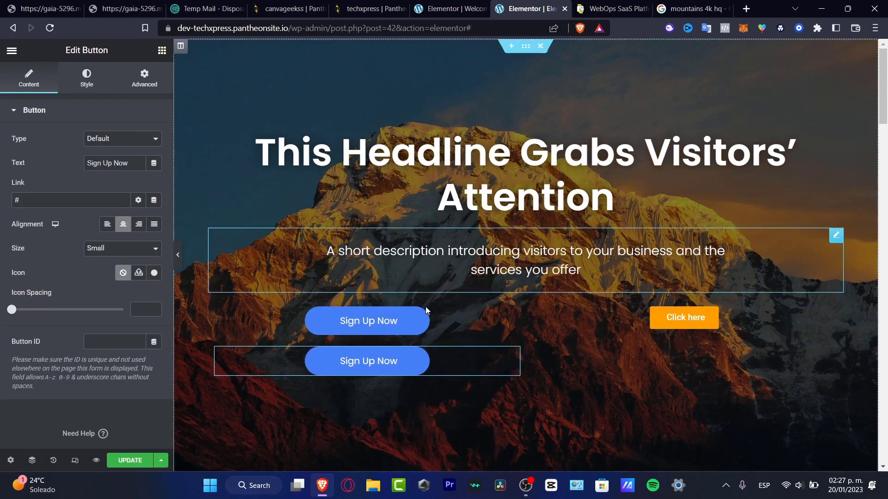
left_click(695, 330)
right_click(726, 316)
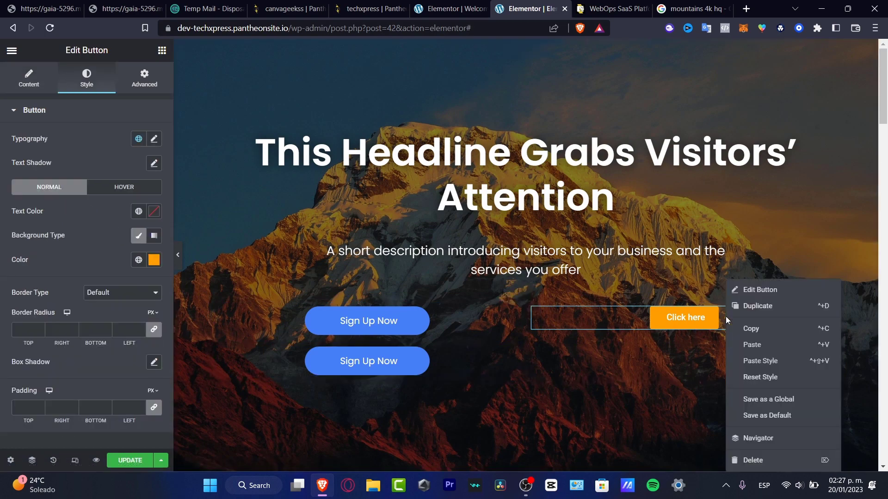
left_click_drag(396, 364, 713, 341)
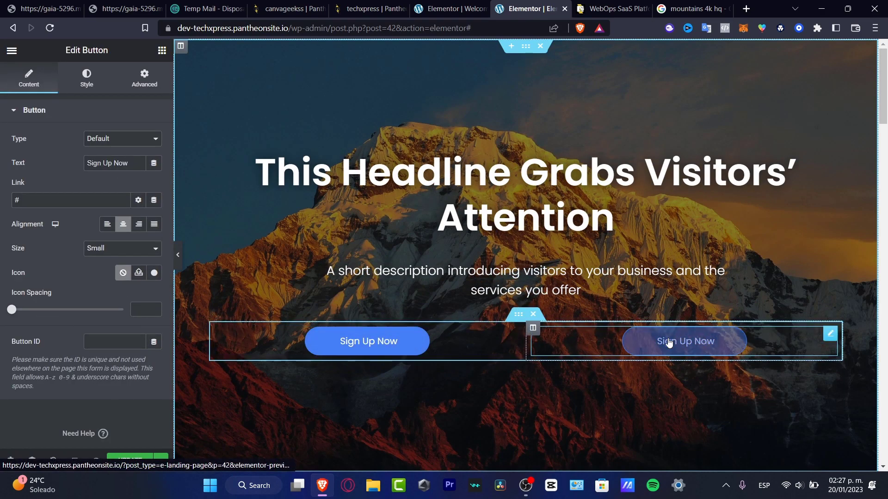
- Change the right-hand button's text to 'Contact Us Here'
left_click(687, 345)
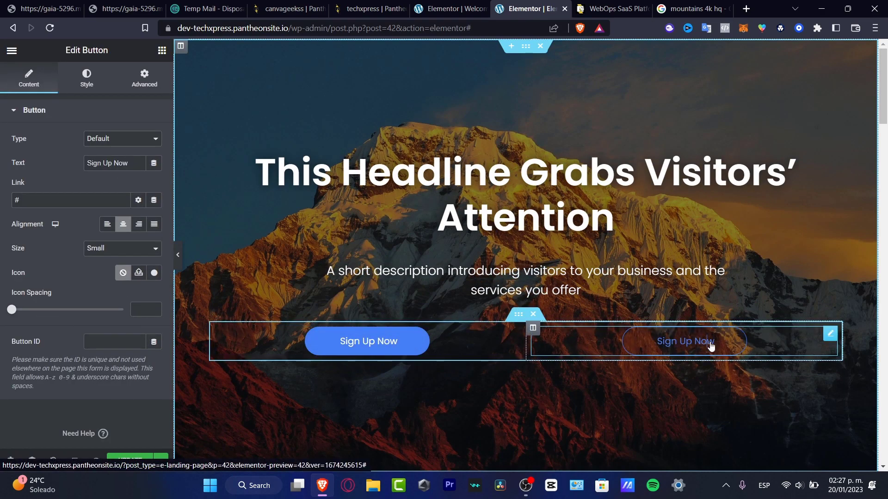
mouse_move(722, 345)
left_mouse_down()
mouse_move(731, 347)
mouse_move(710, 348)
left_mouse_up()
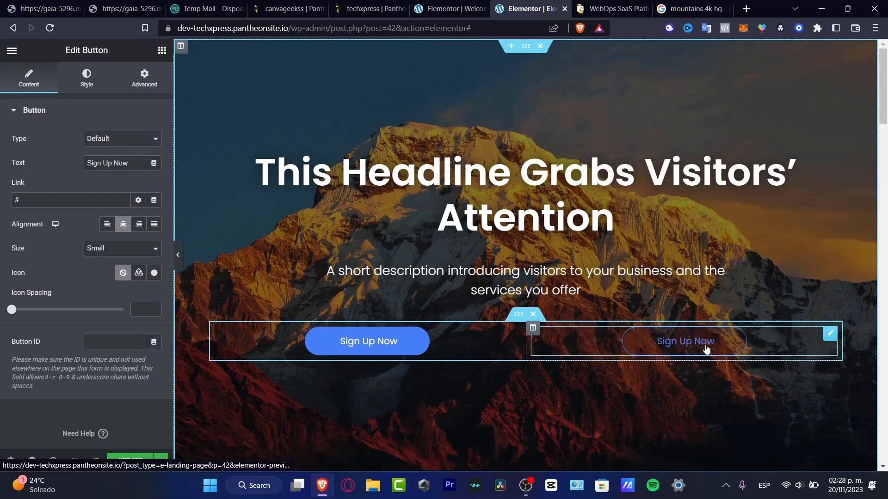
key("BackSpace")
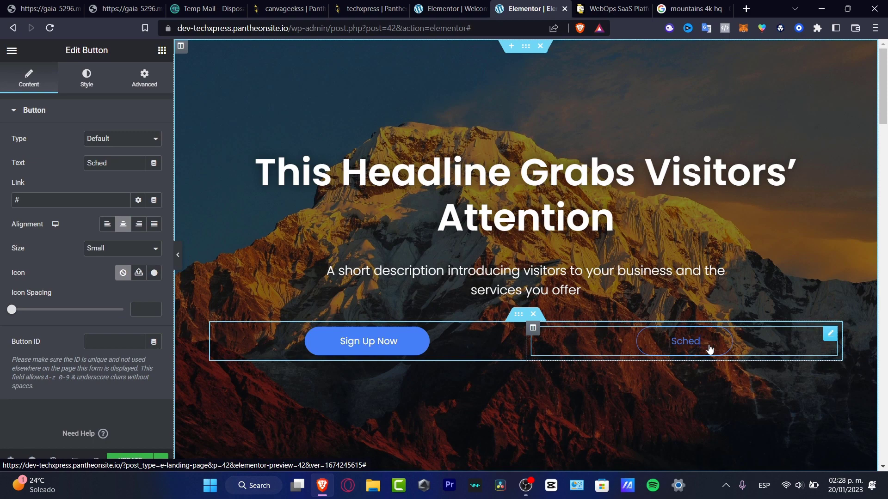
type("here")
key("BackSpace")
key("BackSpace")
key("BackSpace")
type("here")
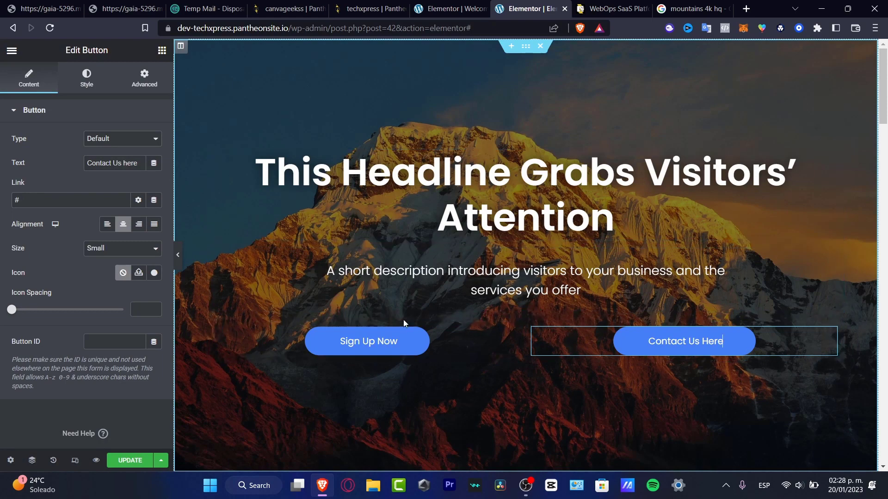
left_click(419, 346)
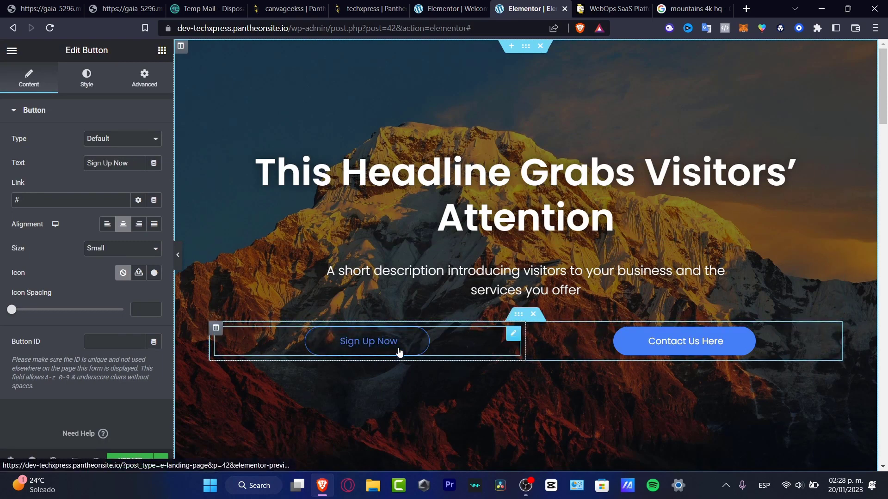
- Find the Form widget via 'form' and drop it into the empty area below the footer
scroll(639, 366, "down", 7)
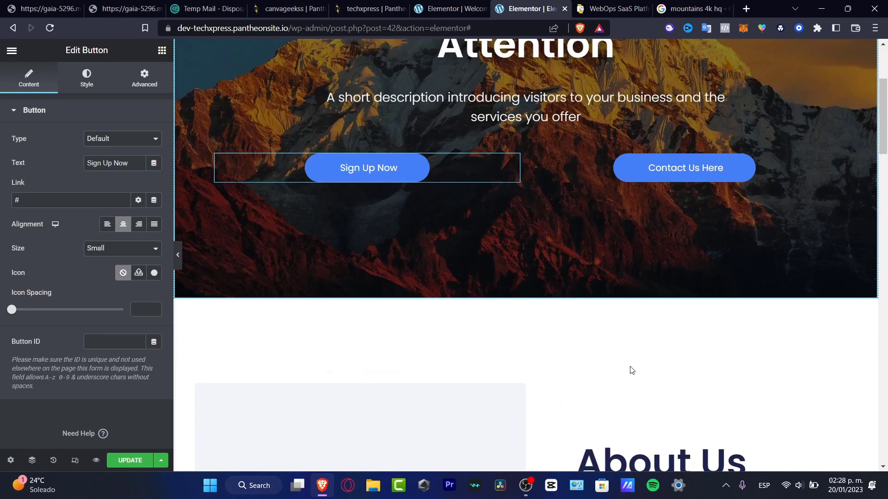
scroll(631, 369, "up", 6)
scroll(631, 368, "down", 3)
scroll(632, 370, "down", 15)
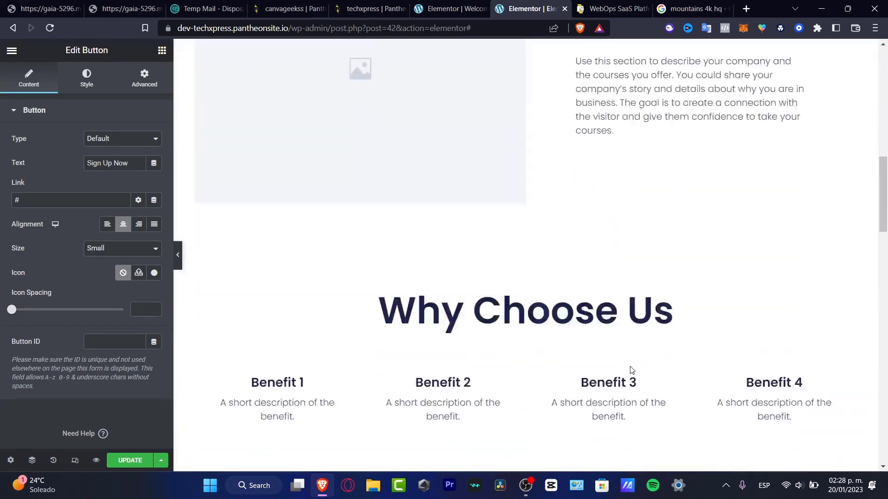
scroll(631, 370, "down", 15)
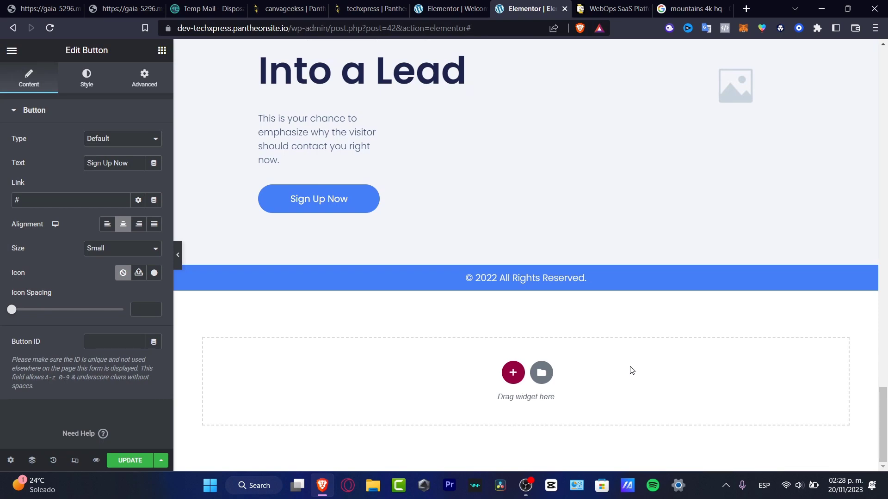
scroll(632, 370, "up", 20)
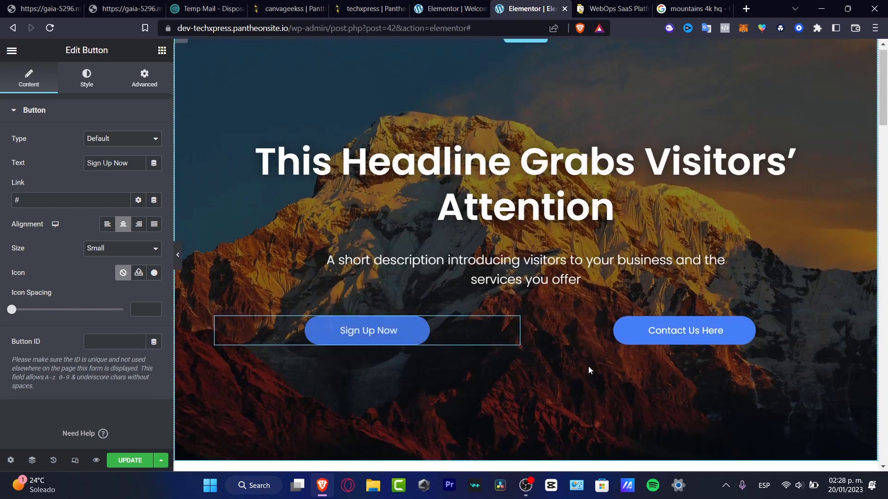
scroll(588, 370, "down", 20)
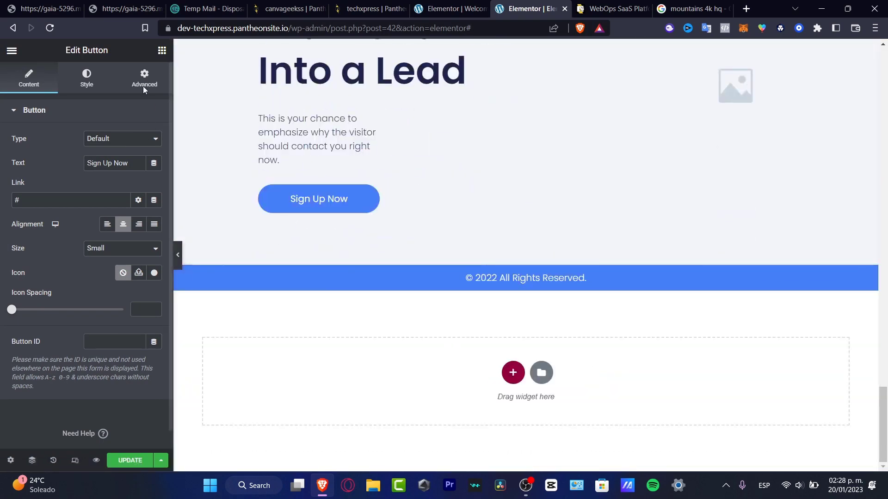
left_click(12, 50)
left_click(11, 50)
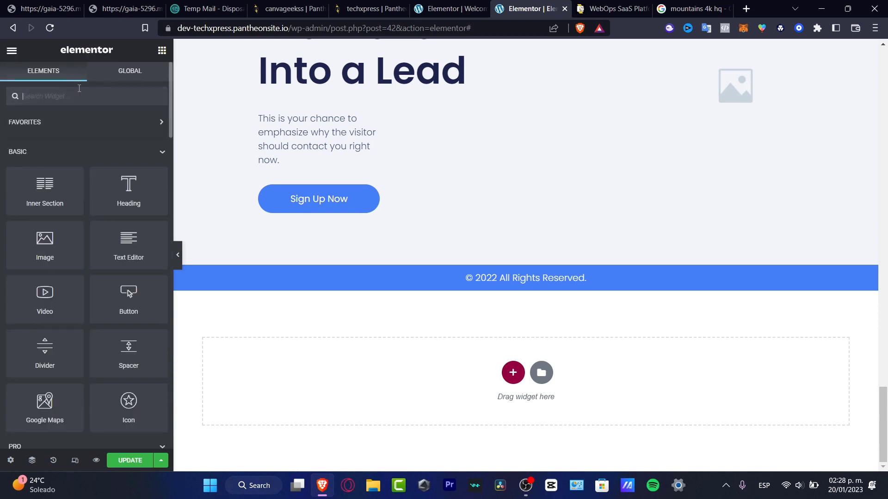
type("form")
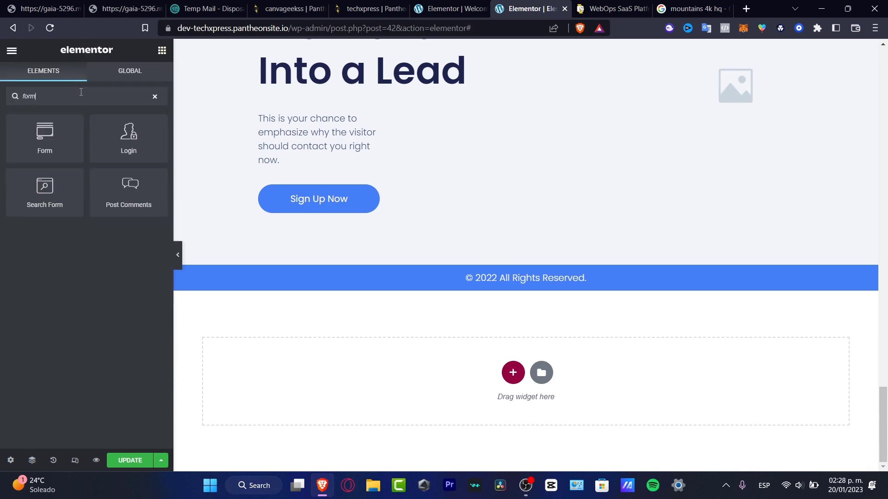
left_click_drag(49, 132, 522, 378)
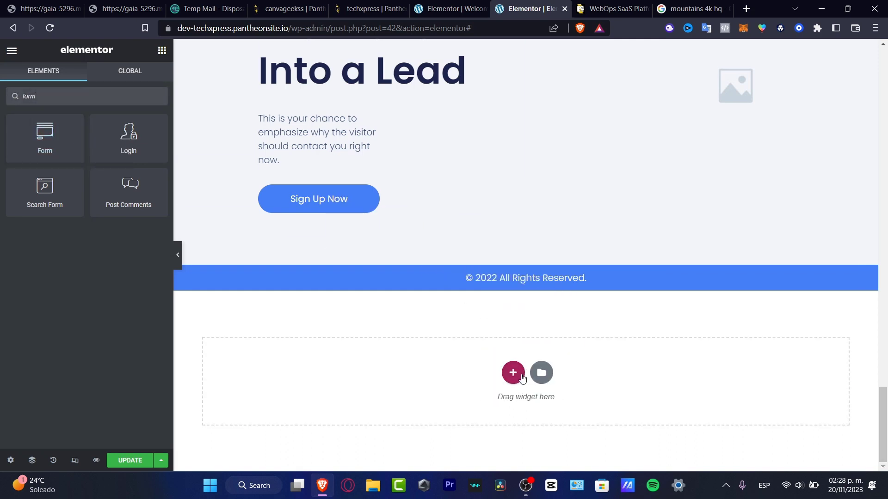
left_click_drag(614, 420, 515, 373)
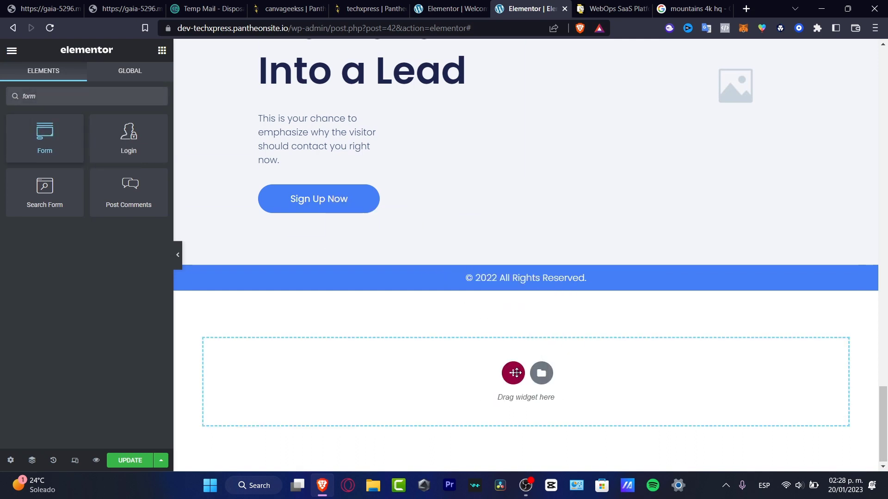
left_click_drag(527, 319, 509, 325)
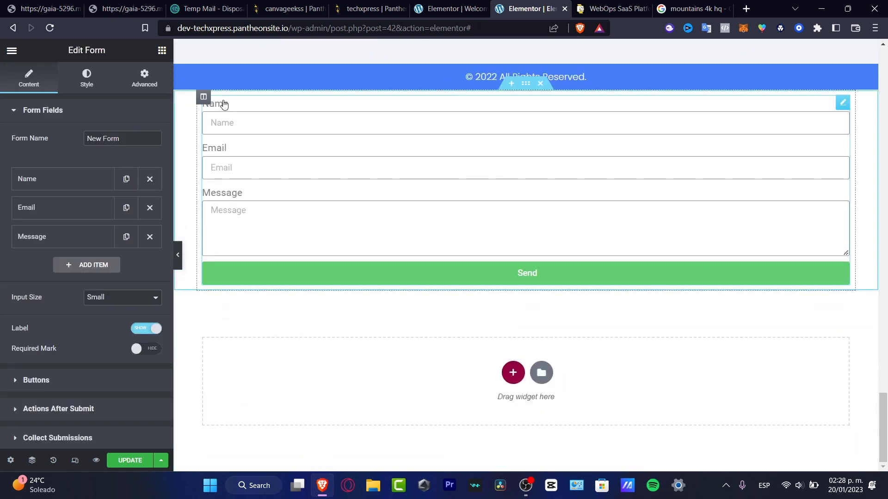
- Test the form's required-field validation and expand the Name field item
left_click(520, 274)
left_click(64, 181)
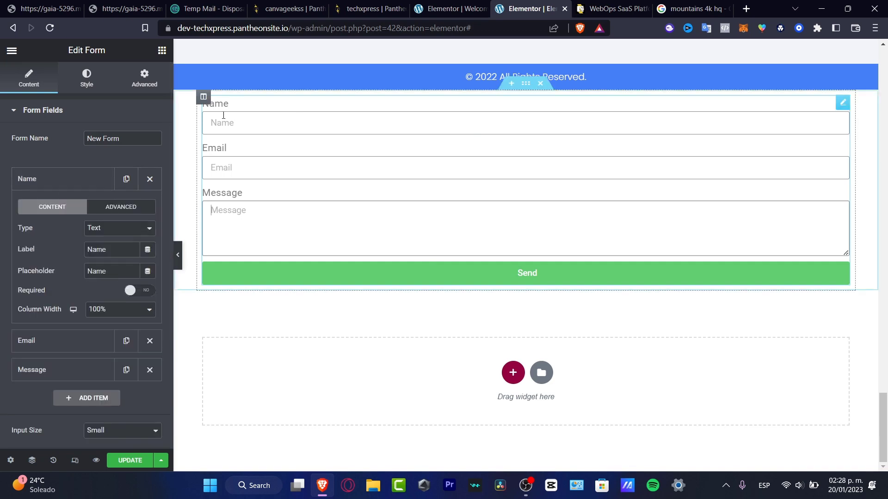
scroll(96, 330, "down", 5)
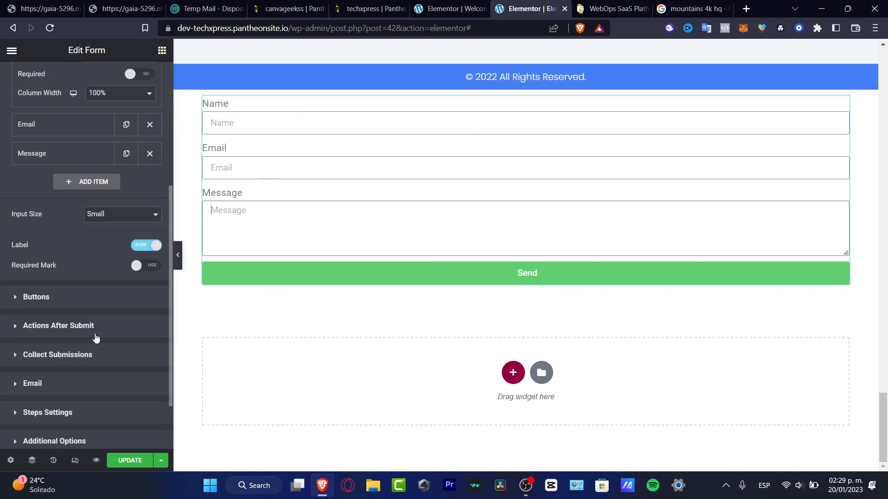
scroll(107, 245, "up", 5)
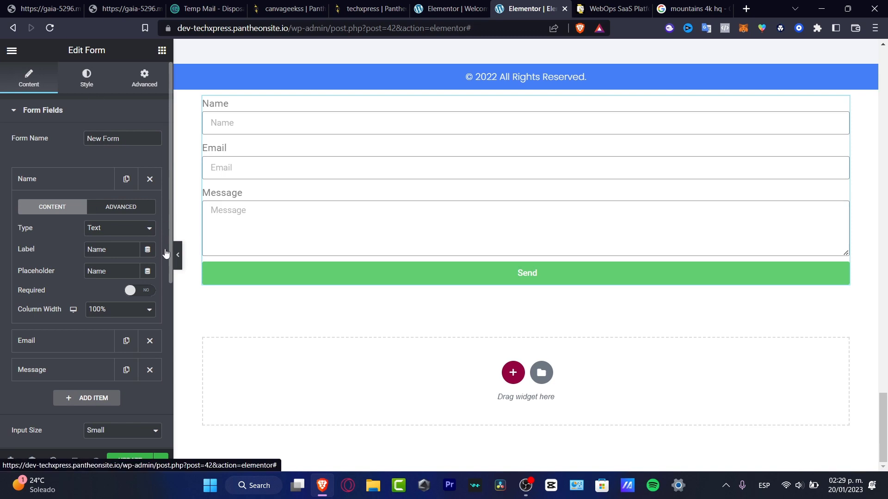
- In the form's Style tab, expand the Field and Buttons sections
left_click(86, 78)
scroll(118, 324, "down", 3)
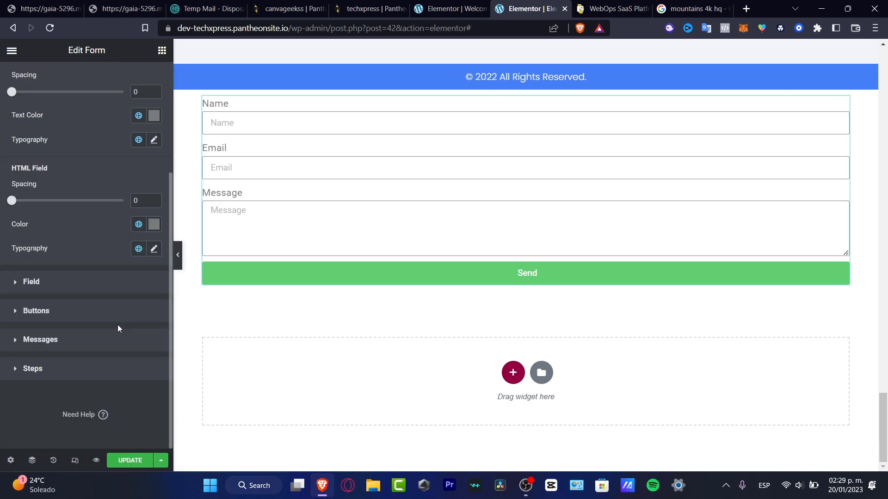
left_click(59, 283)
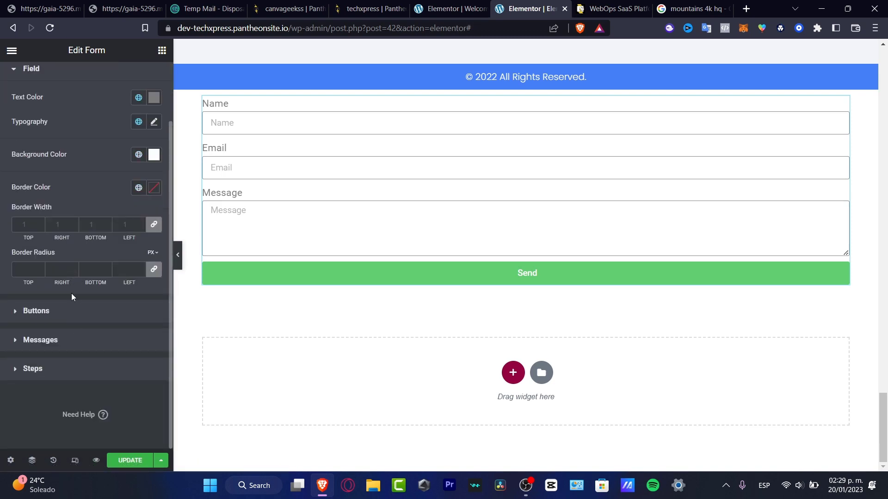
left_click(54, 311)
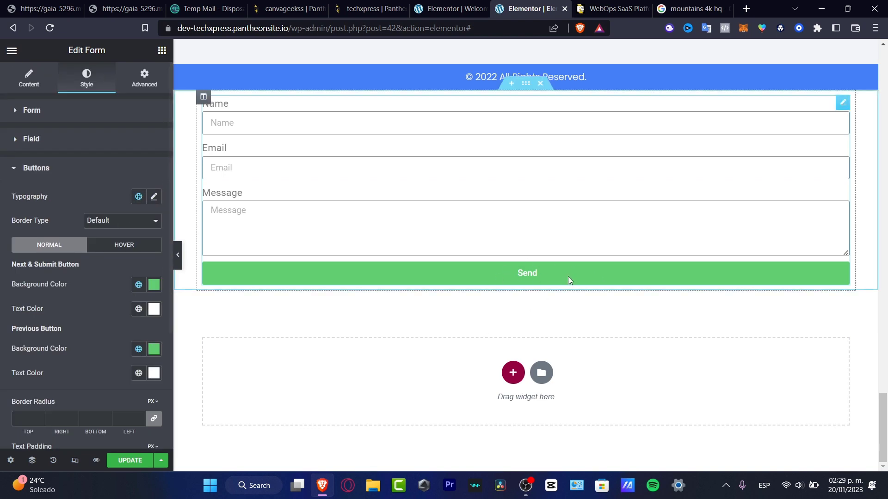
- Set the Next & Submit button background to deep blue #1B5CD3
left_click(154, 285)
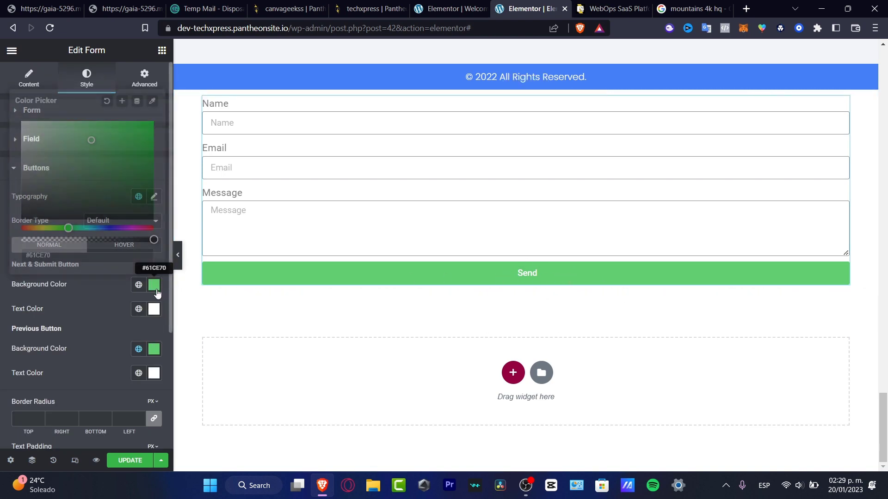
left_click(104, 228)
left_click_drag(104, 228, 103, 228)
left_click_drag(99, 228, 102, 229)
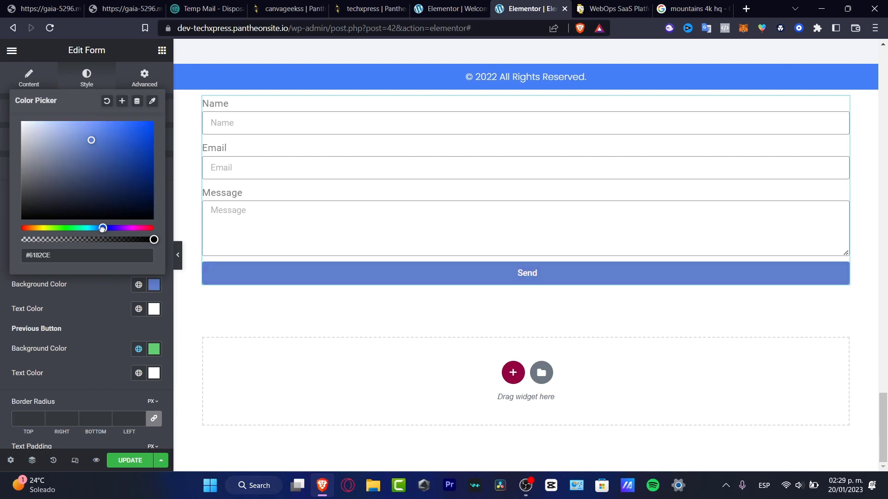
left_click_drag(134, 141, 134, 138)
- Set the Previous Button background to blue #616ECE and save the page with UPDATE
left_click(154, 349)
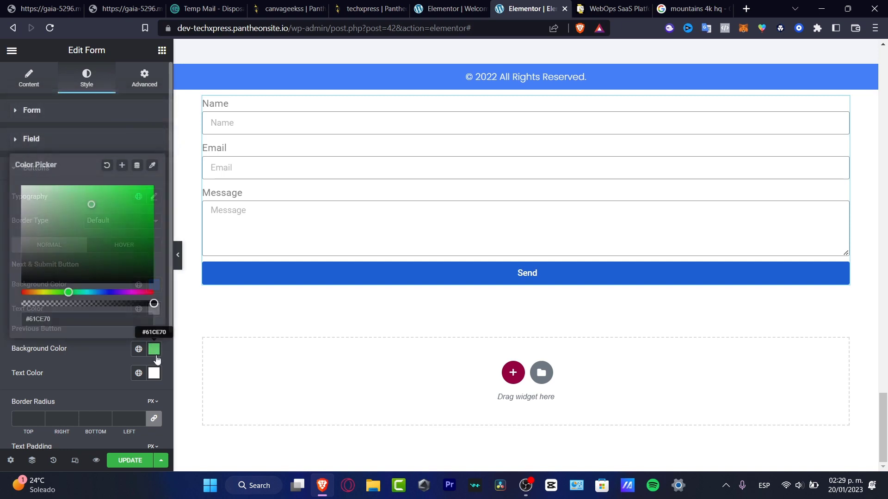
left_click(107, 292)
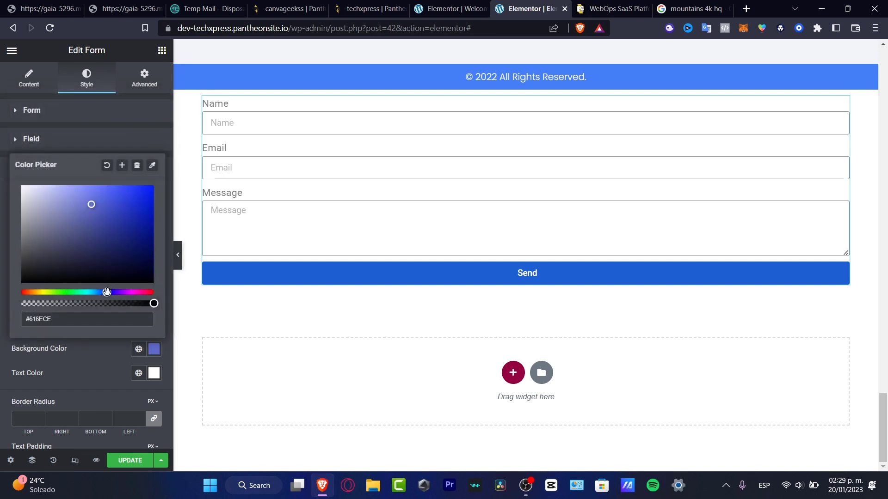
left_click(108, 355)
left_click(121, 460)
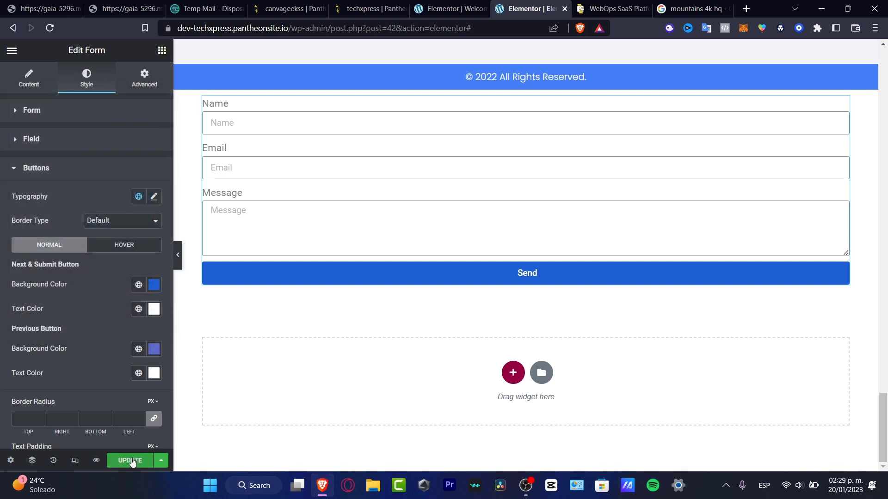
- Set the Sign Up Now button's Link to #sign-up-now and select the anchor text for reuse
scroll(456, 369, "up", 10)
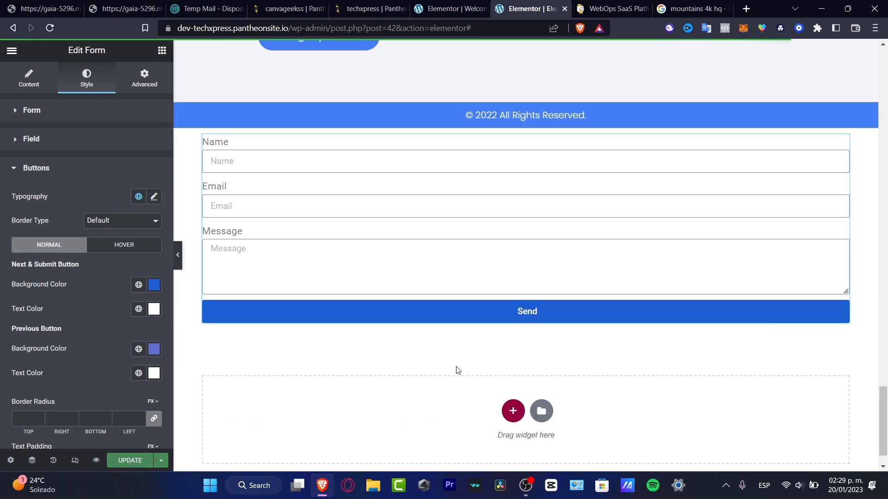
scroll(456, 368, "up", 10)
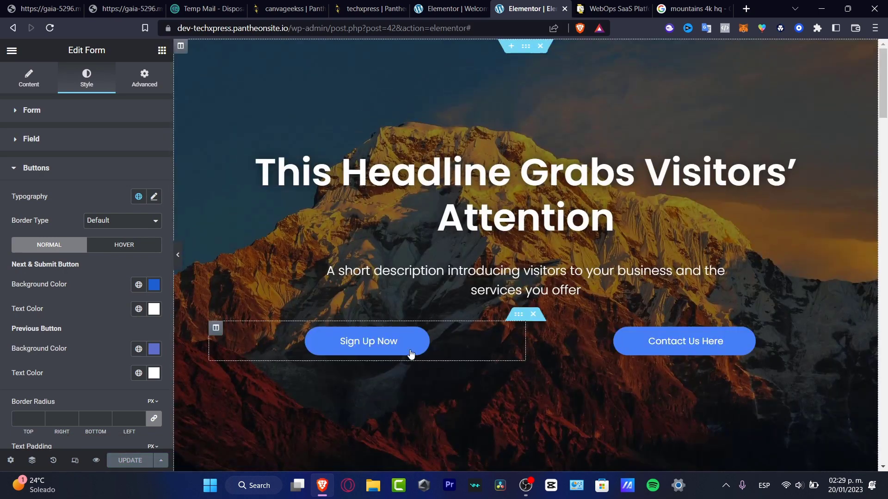
left_click(405, 348)
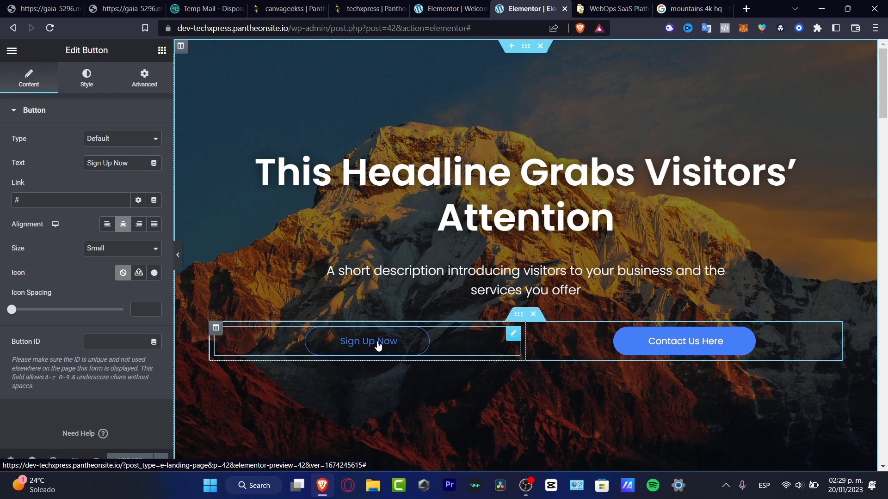
left_click(92, 202)
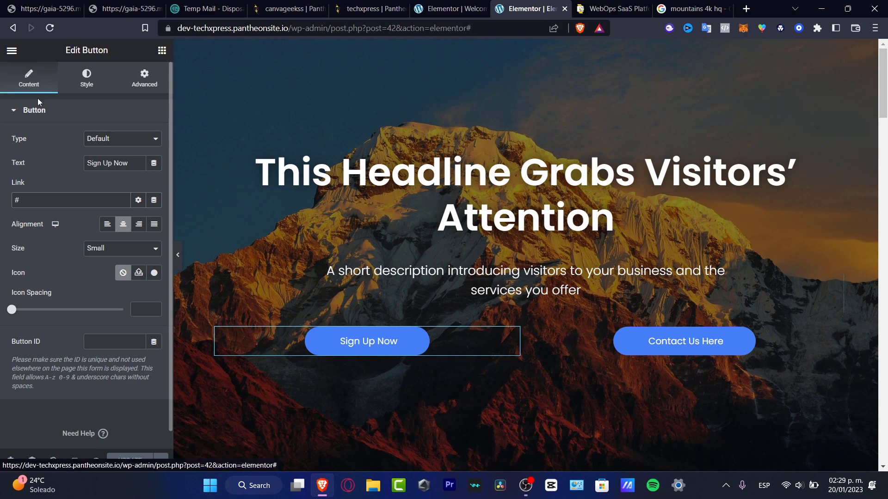
type("s")
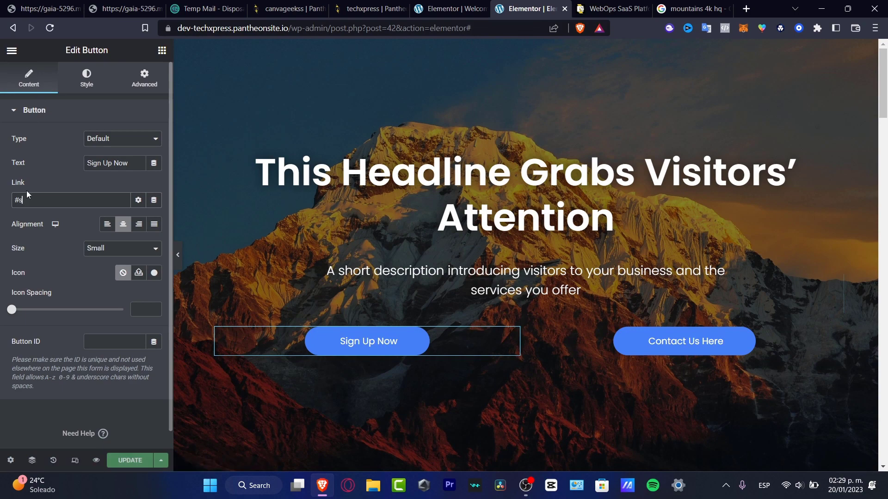
type("ign")
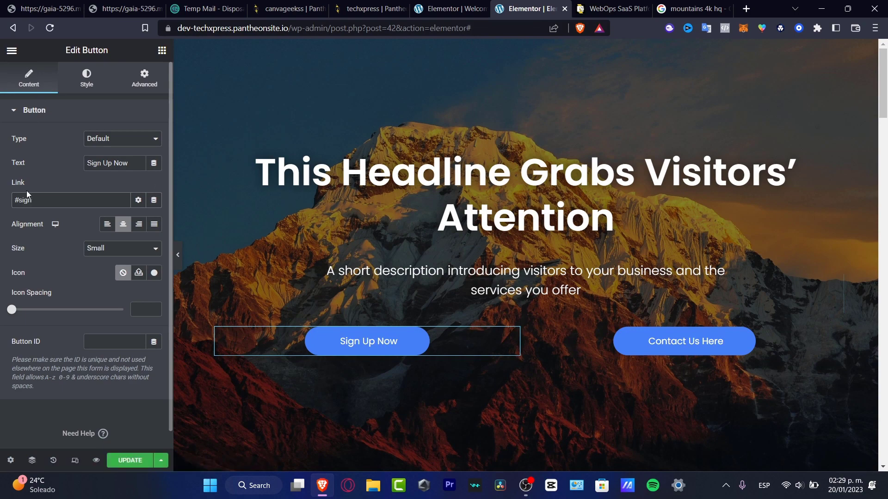
type("-up-now")
key("ctrl+a")
left_click_drag(58, 200, 20, 207)
key("ctrl+c")
scroll(434, 304, "down", 20)
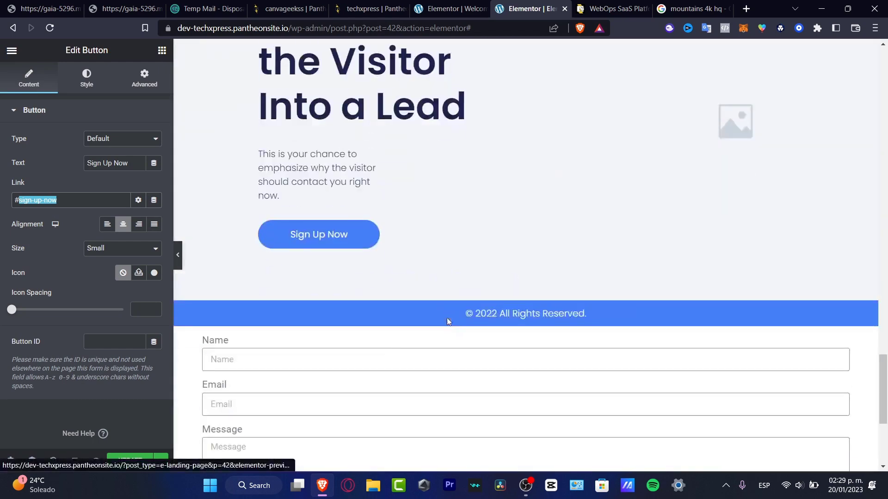
scroll(446, 318, "down", 5)
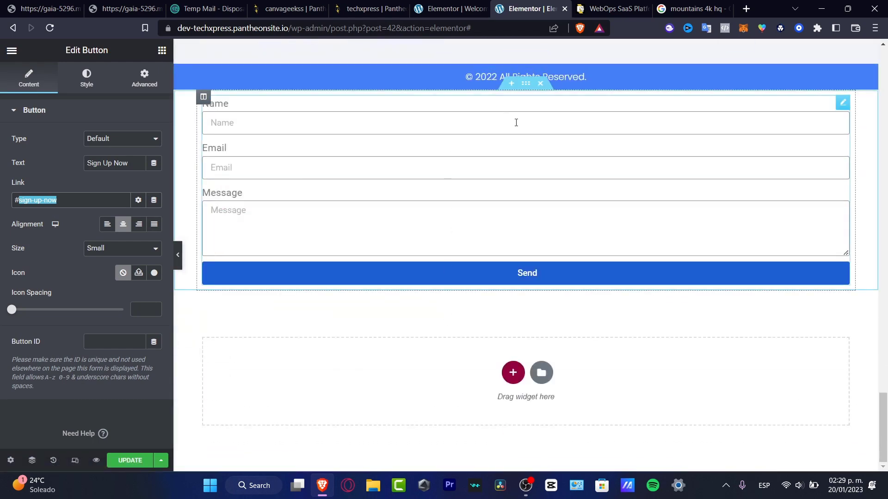
- Paste sign-up-now into the contact form section's Advanced CSS ID and save with UPDATE
left_click(525, 85)
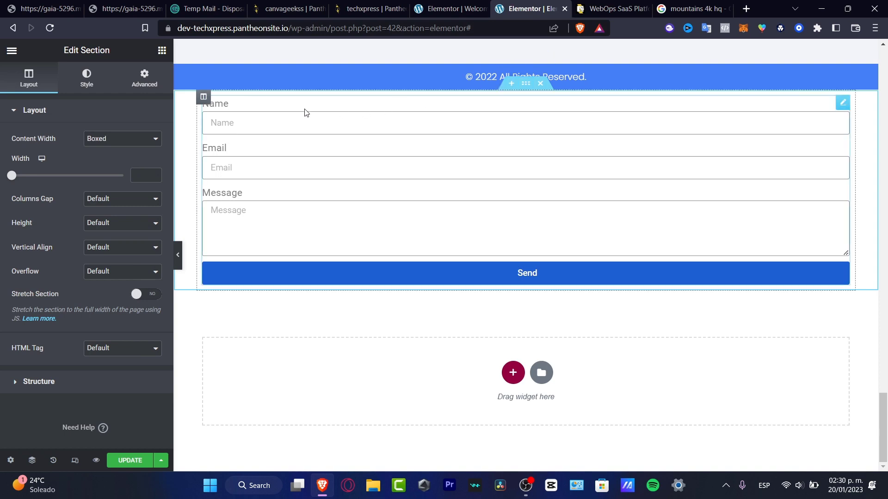
left_click(146, 78)
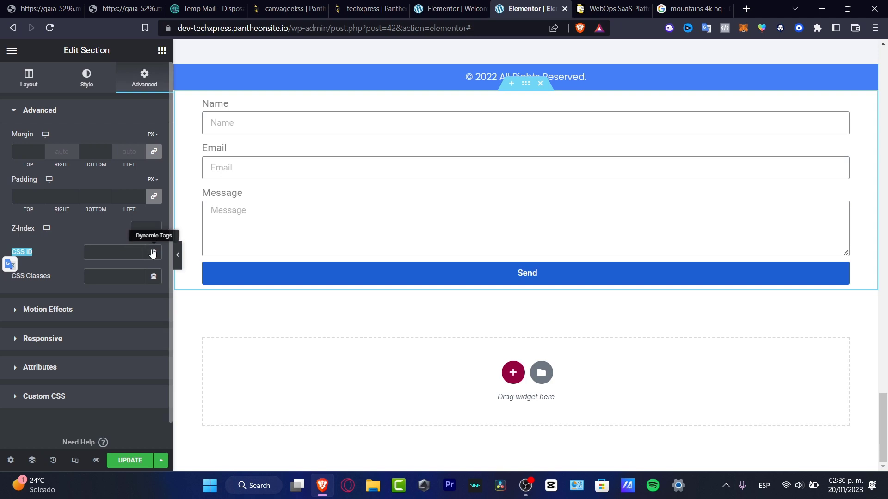
left_click(125, 250)
key("ctrl+v")
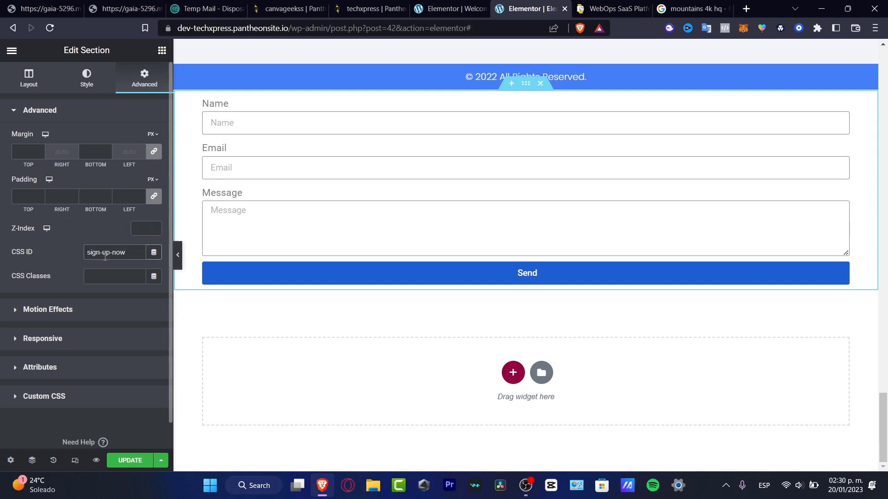
left_click(138, 460)
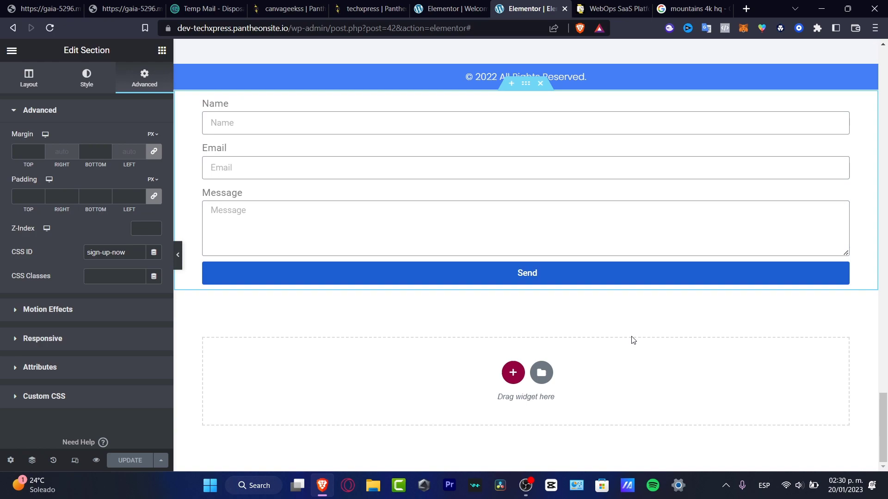
scroll(628, 341, "up", 20)
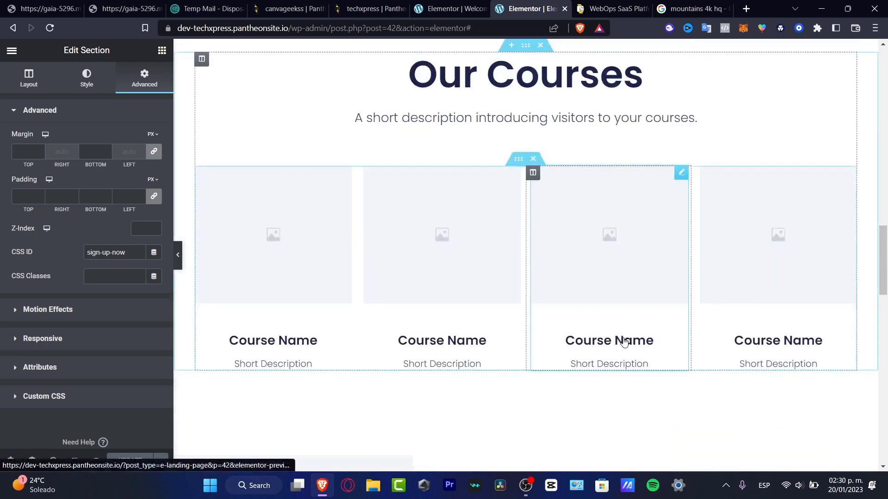
- Link the Contact Us Here button to #contact-us-here and save the page with Update
scroll(623, 337, "up", 6)
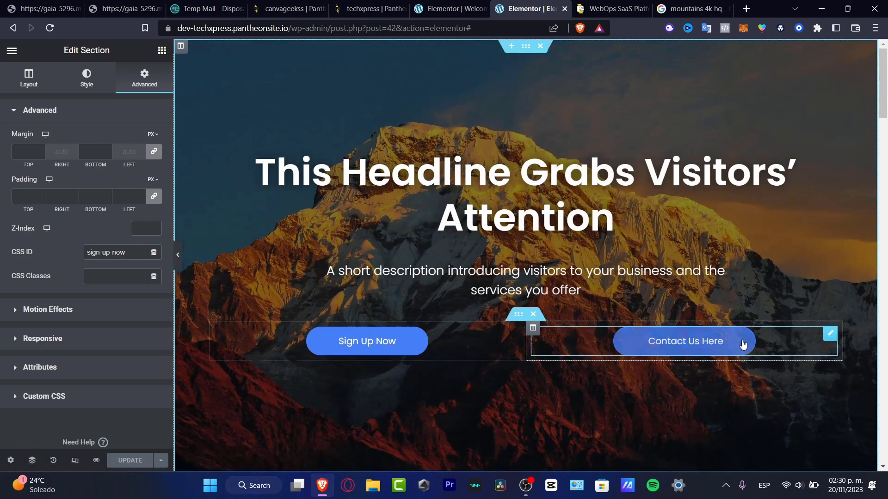
left_click(743, 345)
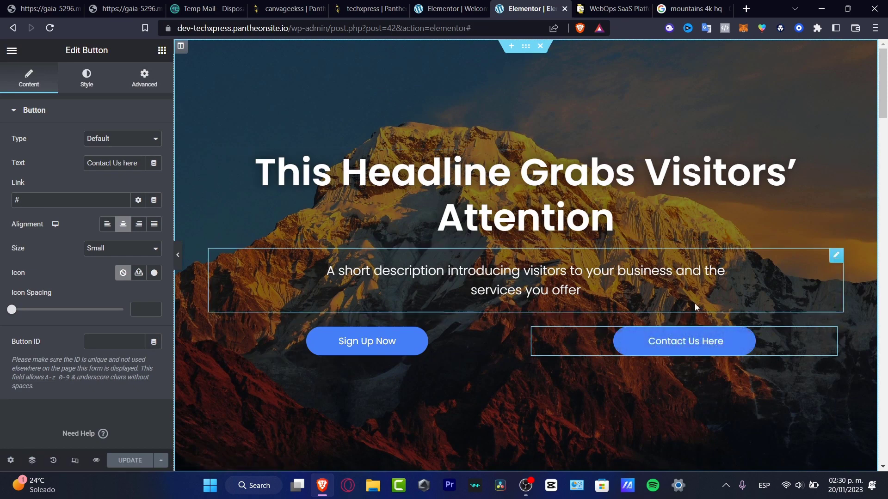
left_click(84, 204)
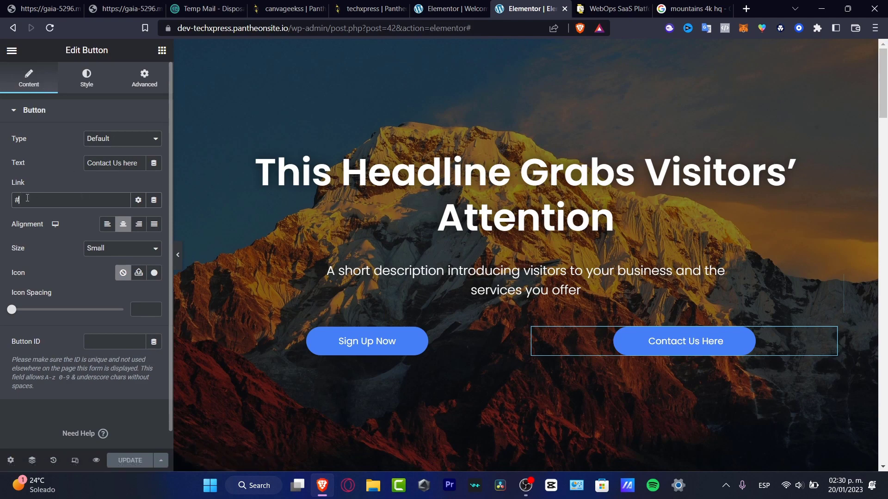
type("contact-us-here")
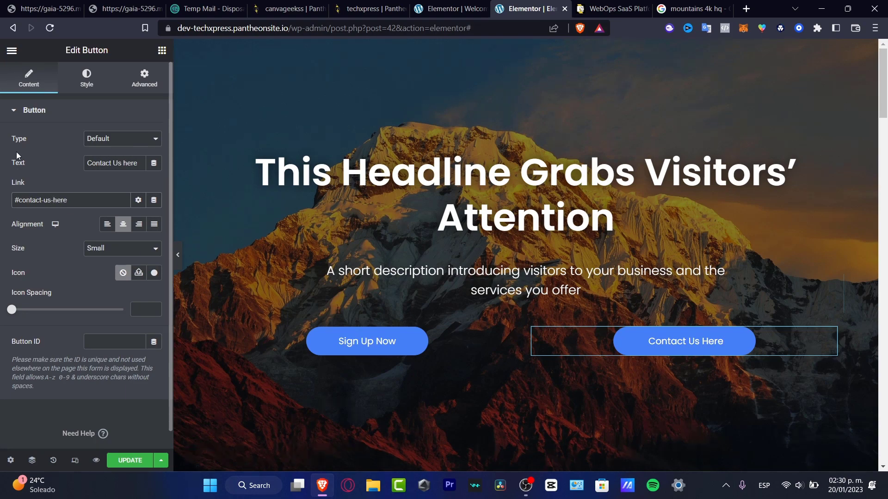
left_click_drag(71, 199, 24, 202)
left_click(139, 461)
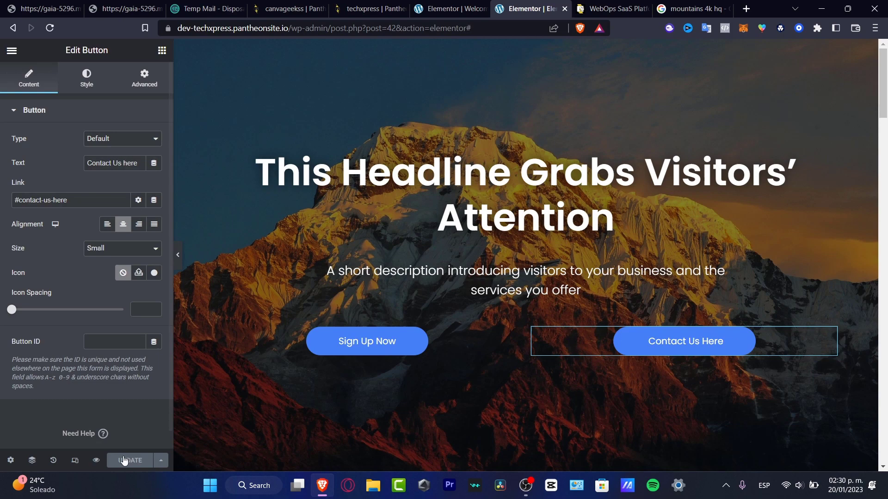
- In the Navigator, collapse Hero and step through About and Services to the lead-capture section
left_click(31, 462)
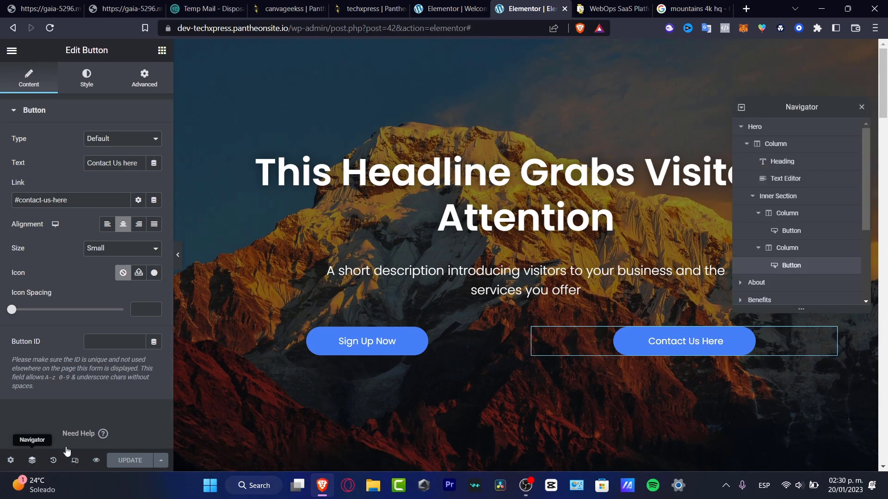
left_click(743, 128)
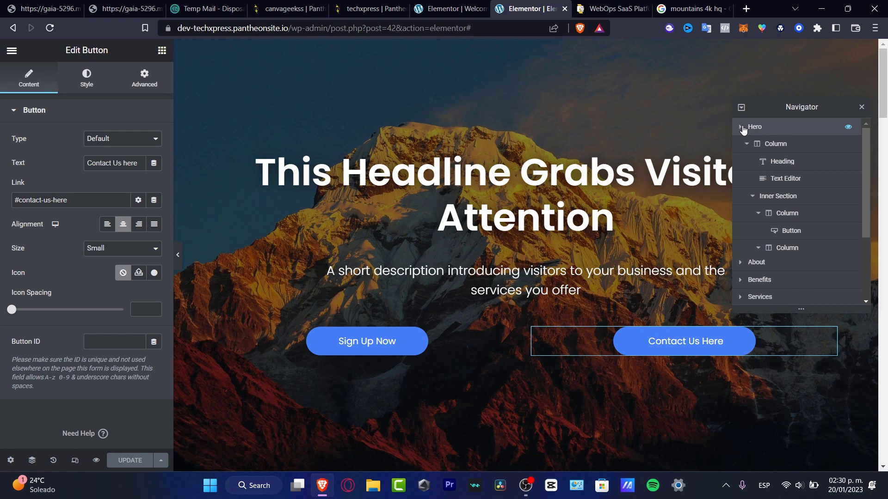
left_click(754, 128)
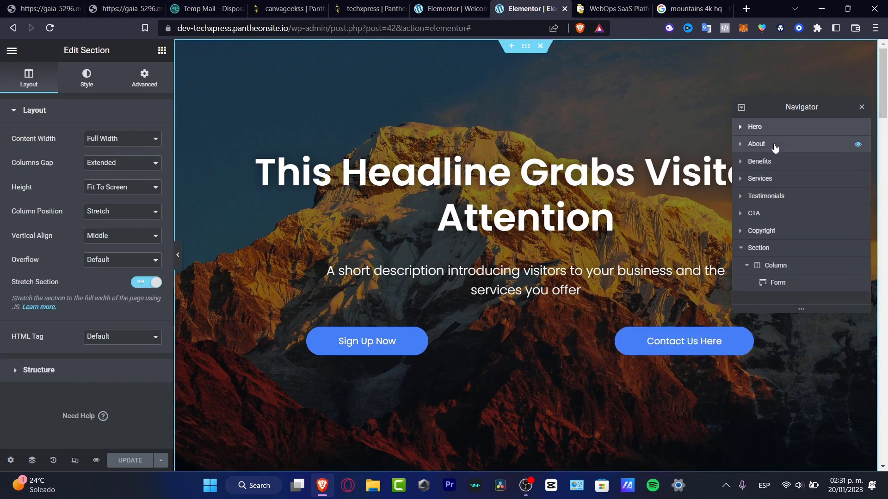
left_click(775, 147)
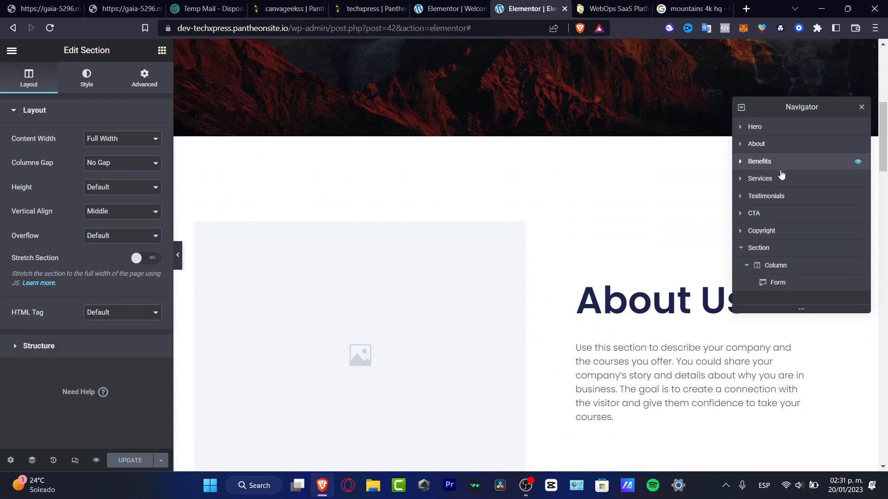
left_click(781, 179)
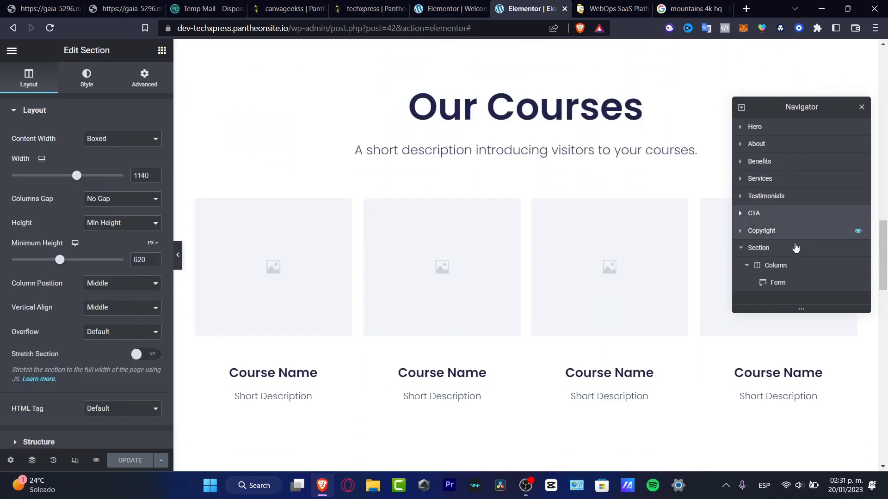
left_click(796, 248)
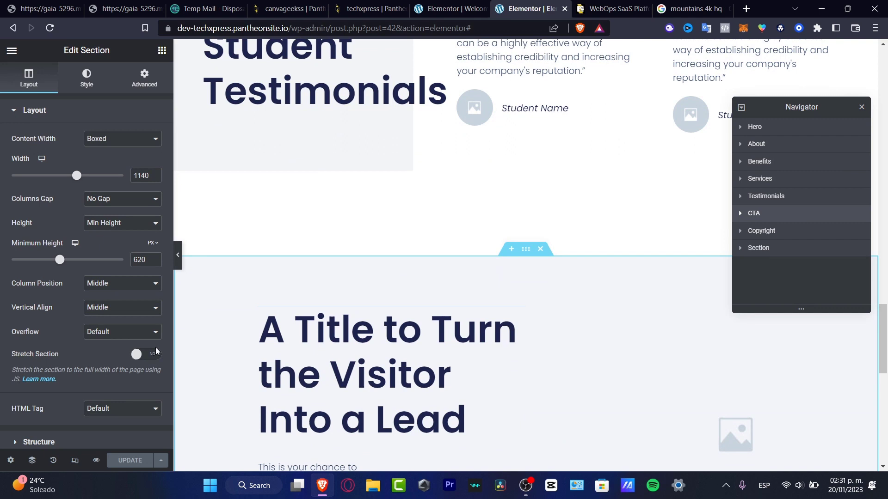
scroll(92, 383, "down", 2)
left_click(448, 9)
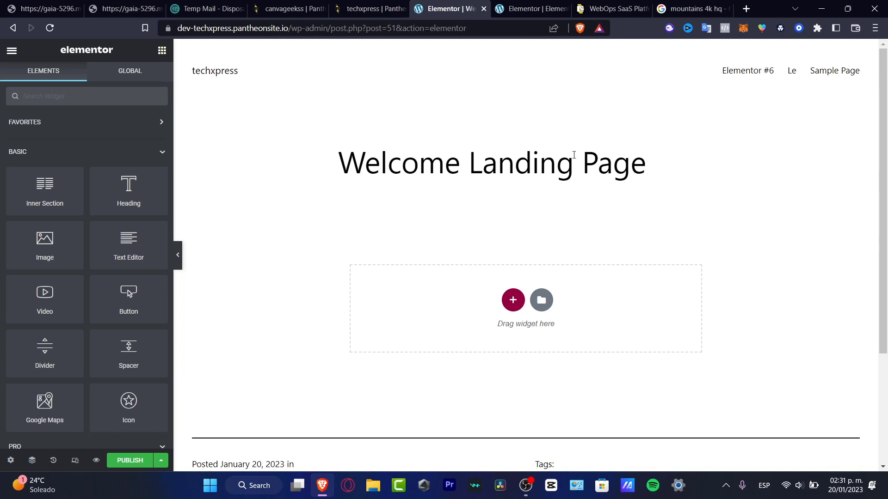
- Close the Welcome Landing Page editor with Ctrl+W and return to the main landing page editor
double_click(630, 162)
left_click(578, 163)
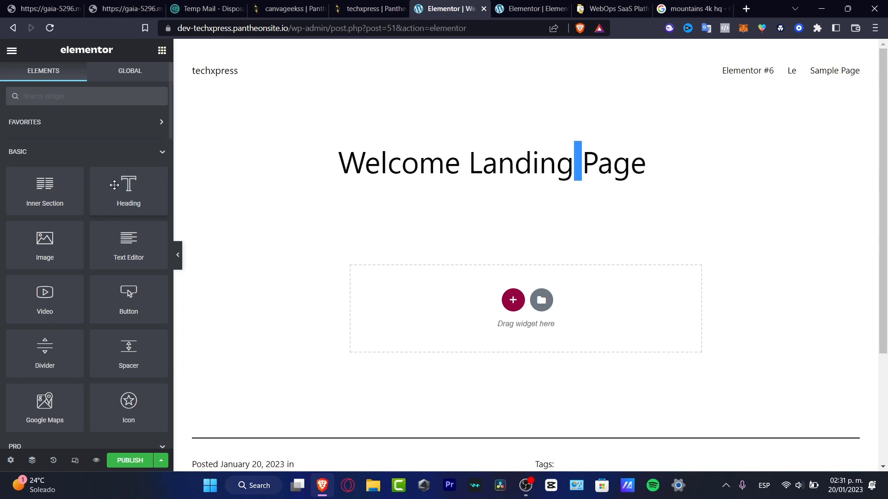
key("ctrl+w")
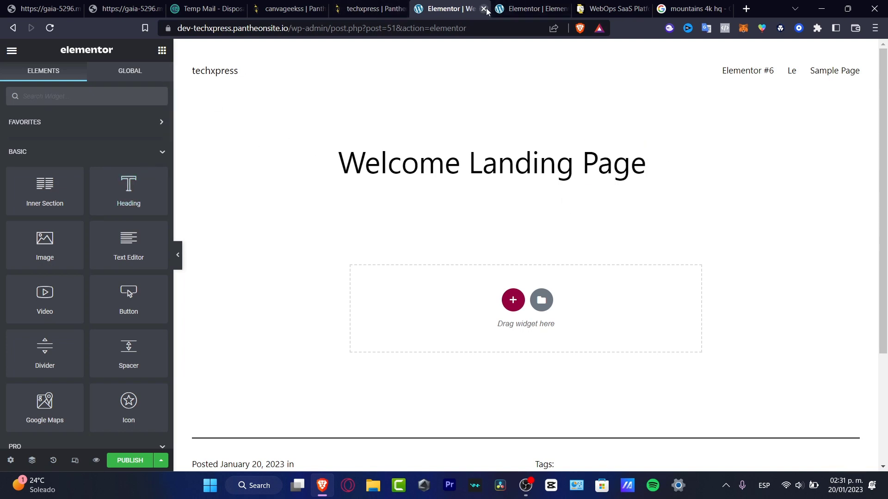
key("ctrl+shift+Tab")
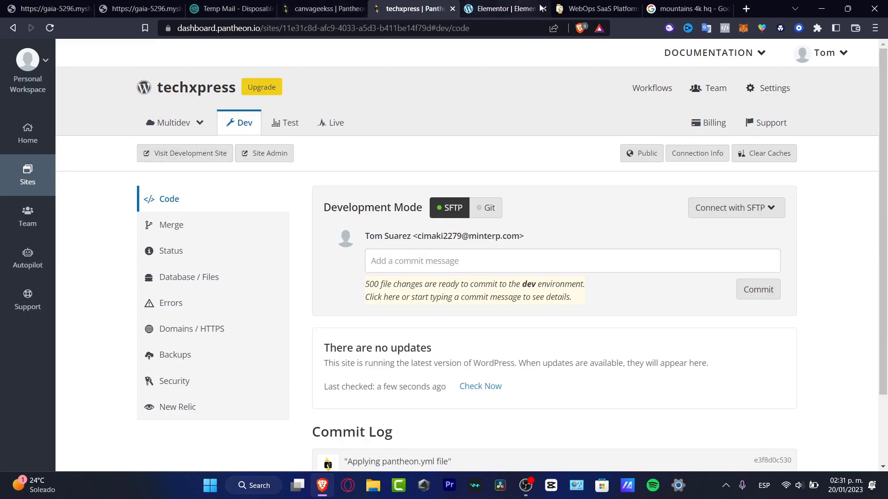
left_click(504, 8)
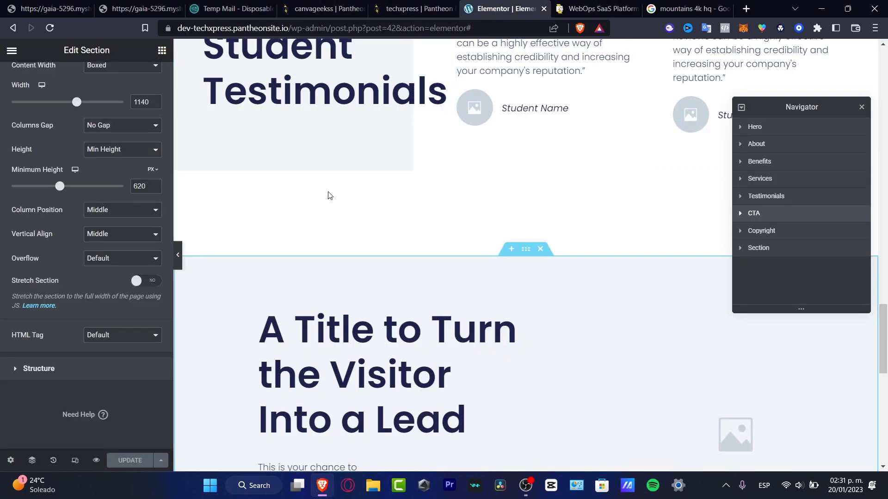
scroll(329, 191, "up", 15)
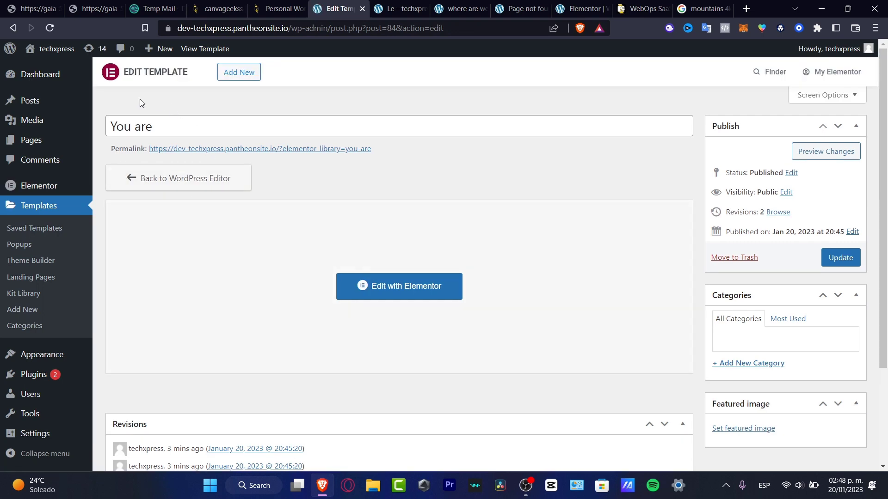
- Open the You are template in Elementor from its Edit Template screen
left_click(420, 287)
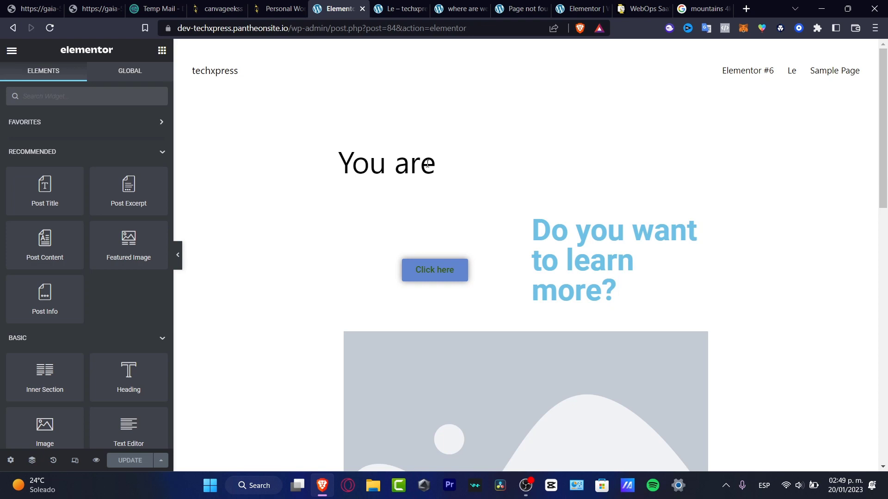
- Scroll through the You are template from its heading down to the footer
left_click_drag(428, 163, 360, 160)
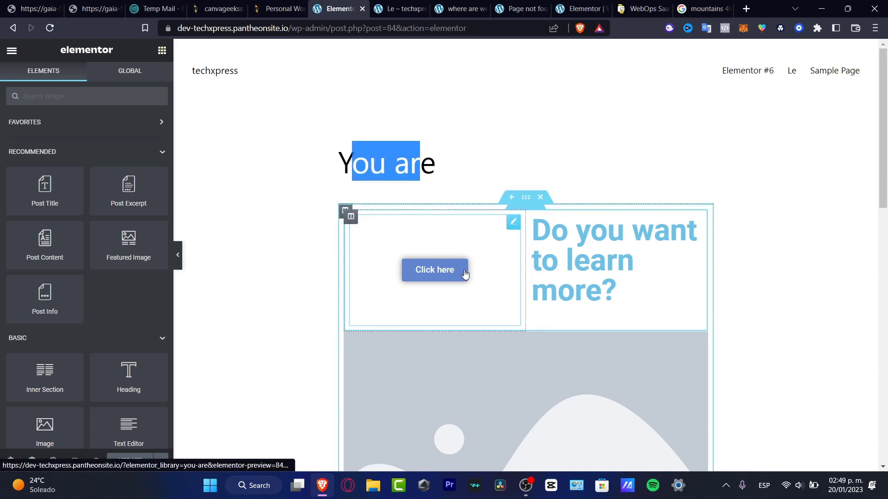
scroll(471, 271, "down", 10)
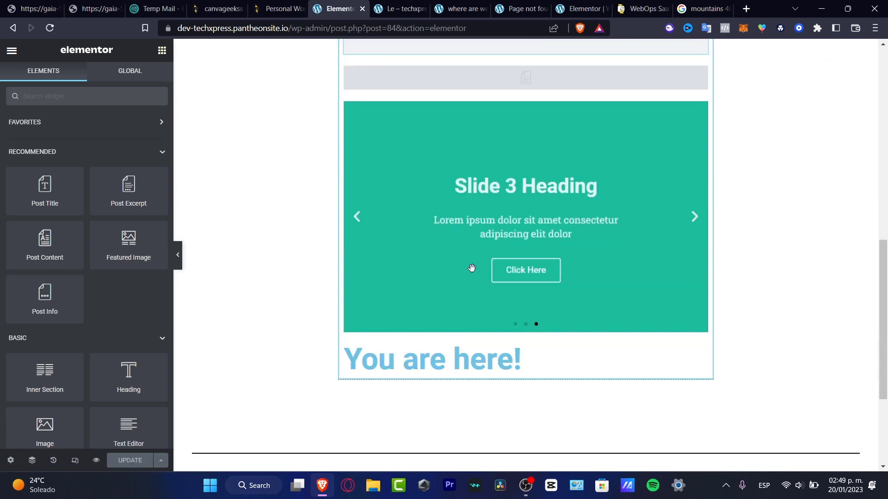
scroll(479, 131, "down", 3)
scroll(479, 132, "up", 10)
scroll(480, 135, "down", 10)
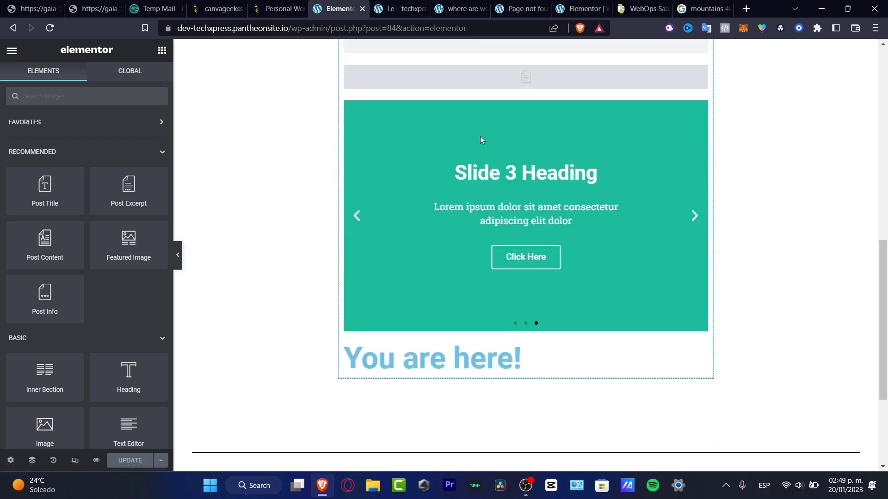
scroll(480, 135, "up", 6)
scroll(480, 135, "up", 1)
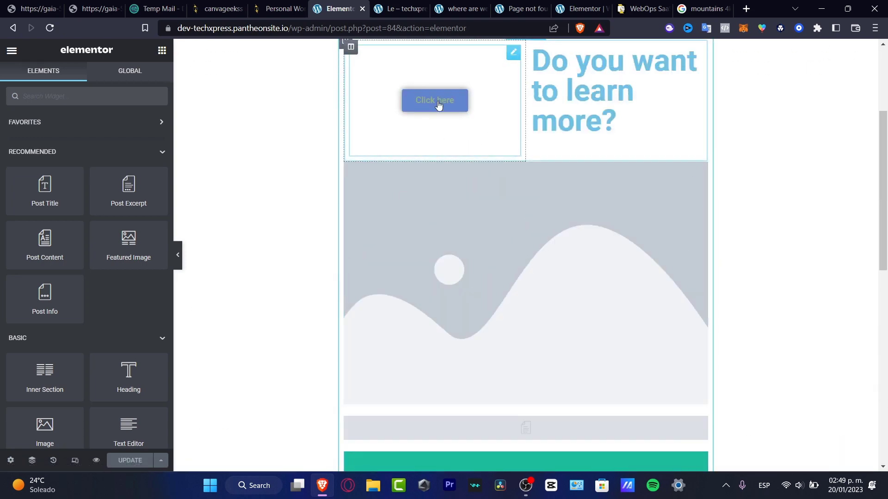
scroll(462, 102, "down", 10)
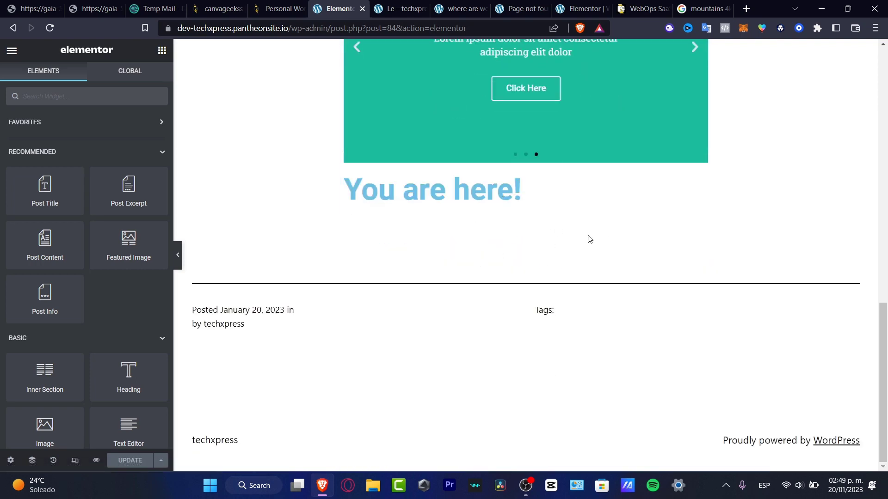
scroll(599, 291, "up", 12)
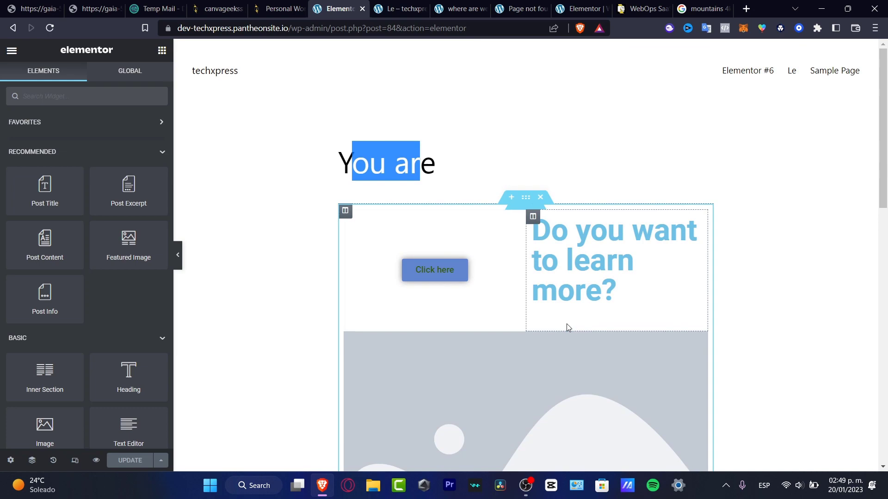
- Select the Click here button to show its settings, linking to #clickere
left_click(435, 273)
scroll(436, 277, "down", 10)
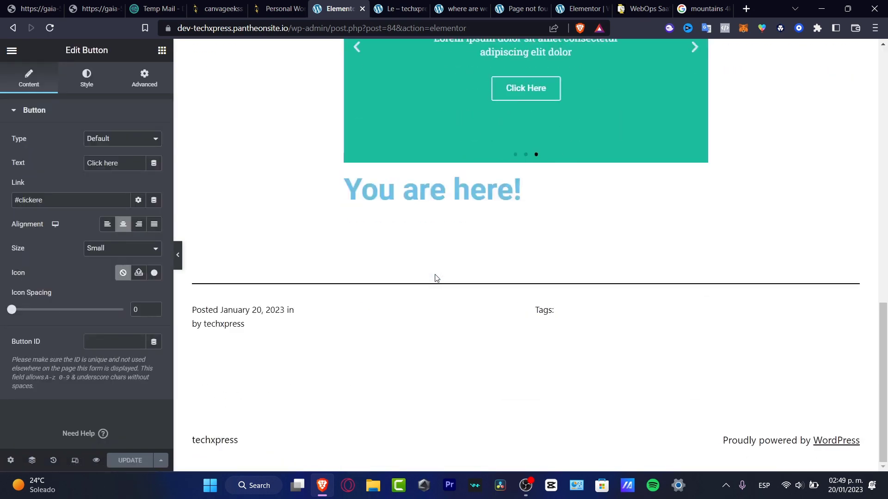
scroll(434, 275, "up", 10)
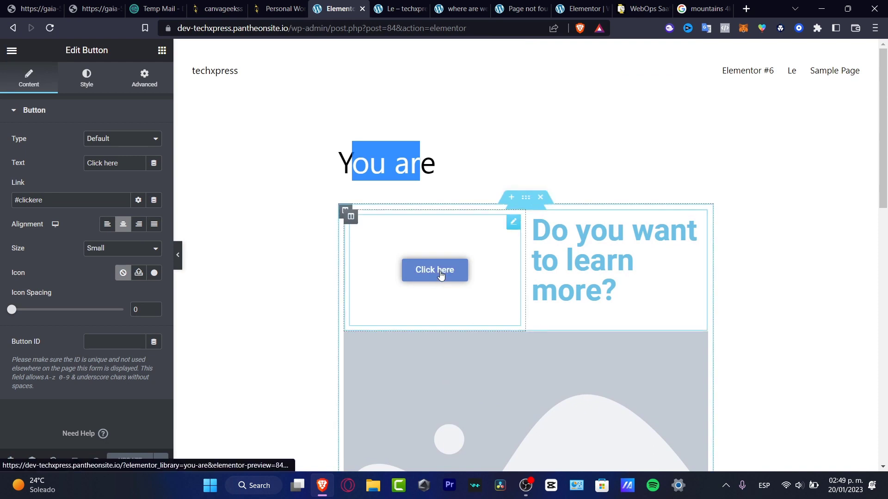
scroll(437, 273, "down", 7)
scroll(440, 271, "down", 5)
scroll(440, 271, "up", 10)
scroll(445, 269, "down", 10)
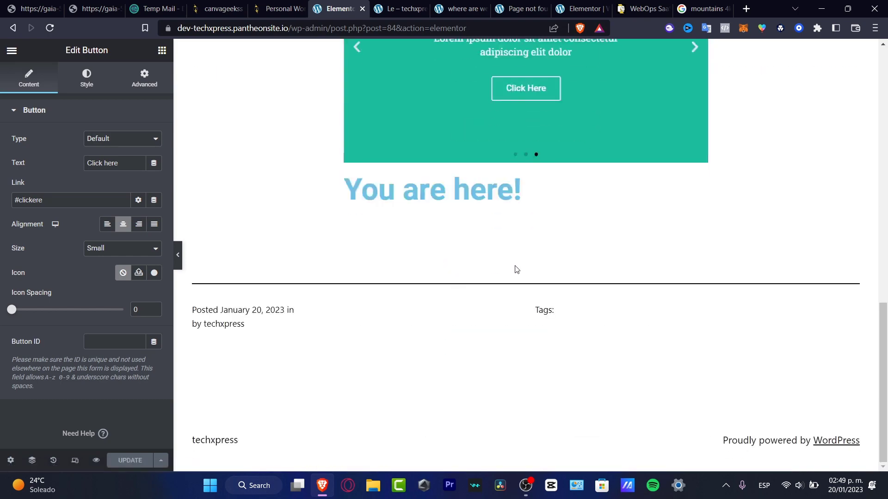
scroll(603, 239, "up", 10)
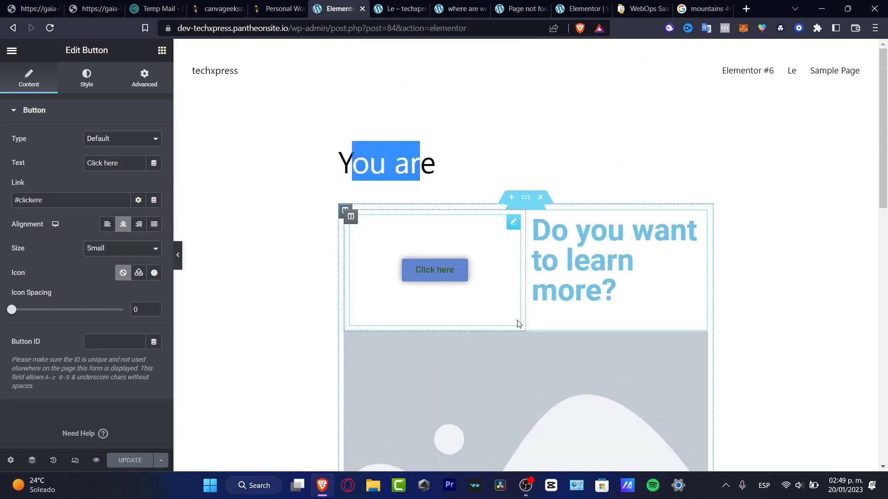
- Add a two-column Inner Section to the template above the button row
left_click(12, 51)
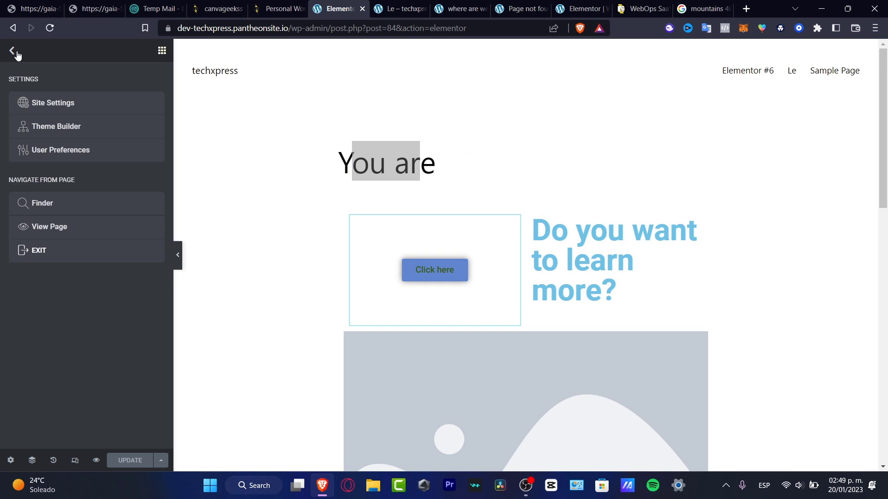
left_click(13, 51)
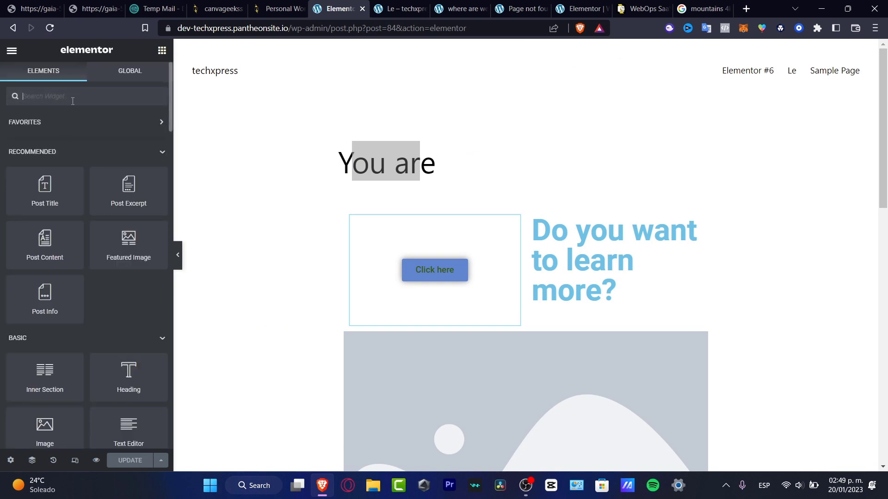
left_click_drag(50, 368, 523, 216)
left_click(619, 319)
- Place a Post Title widget showing Hello world! in the new left column
left_click_drag(619, 319, 525, 253)
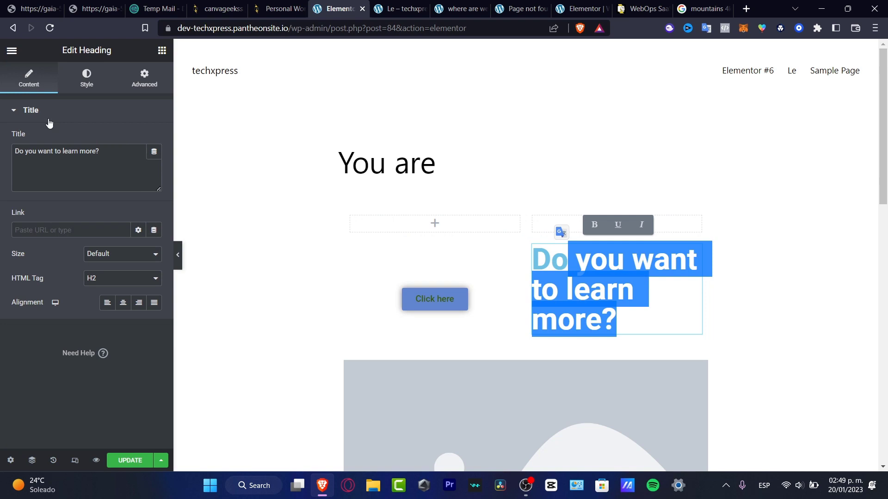
left_click(15, 53)
left_click(15, 54)
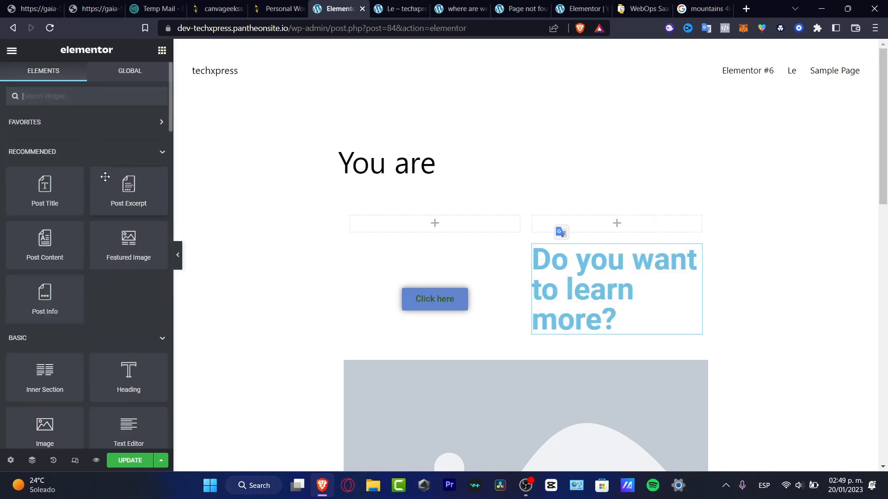
left_click_drag(58, 200, 468, 223)
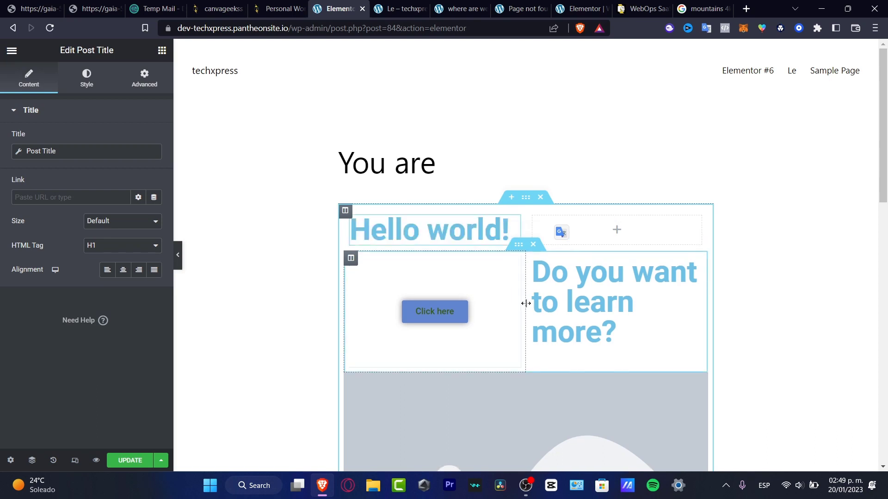
triple_click(469, 233)
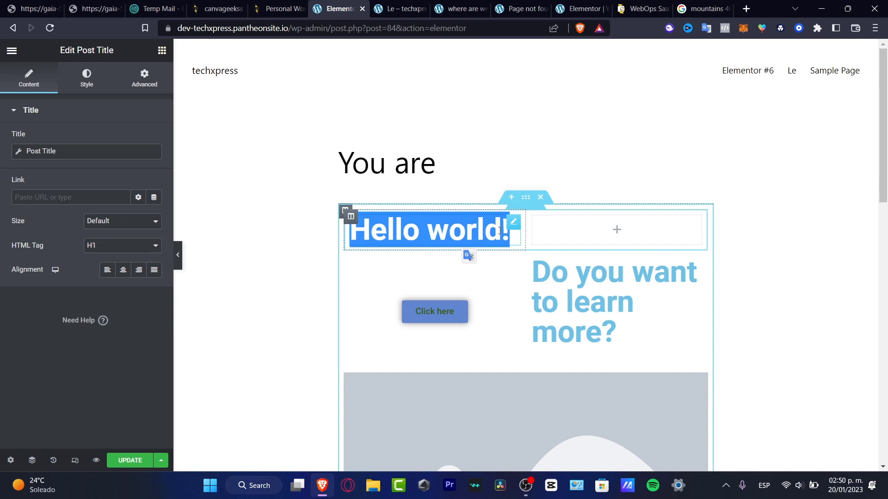
- Duplicate the Click here button and move the copy into the empty right column
left_click(434, 311)
scroll(531, 254, "down", 10)
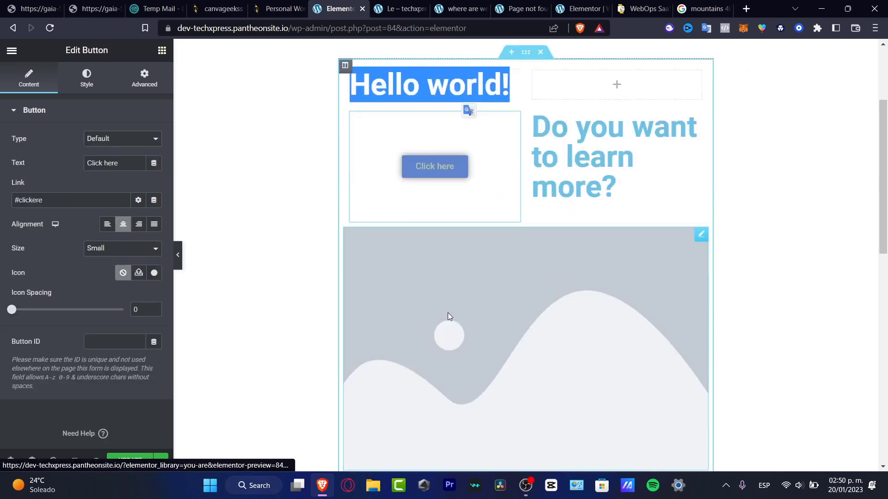
scroll(557, 237, "up", 10)
scroll(472, 185, "up", 4)
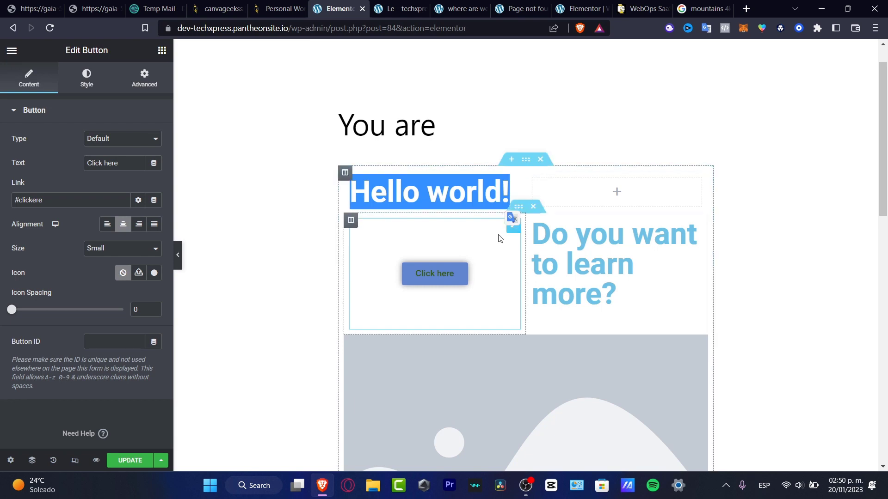
right_click(468, 269)
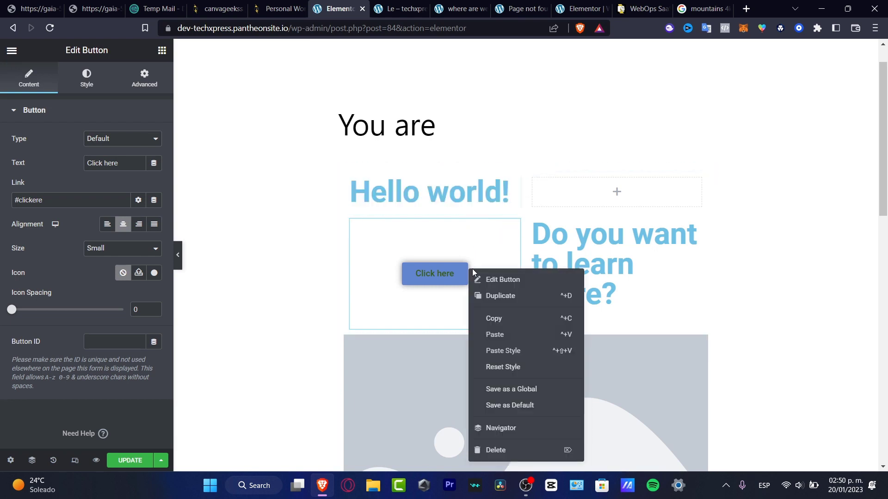
left_click(499, 296)
left_click_drag(512, 348, 602, 194)
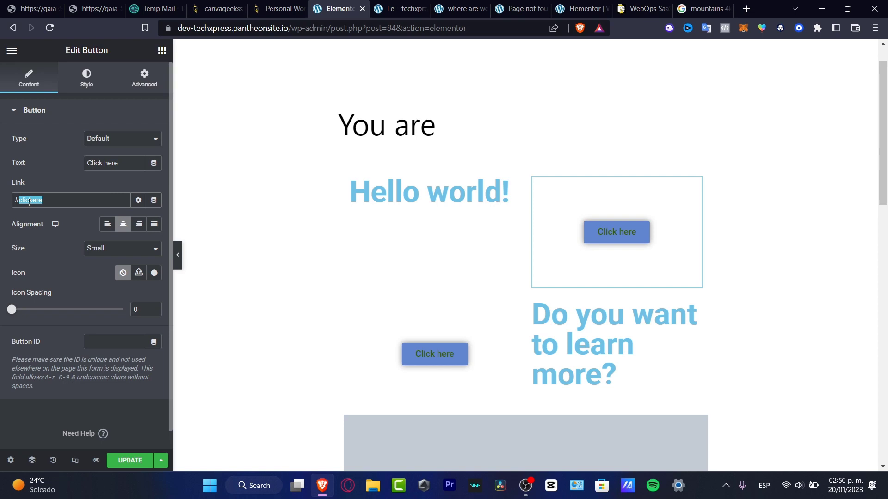
- Link the button copy to #heelowo and save the template with Ctrl+S
type("HW")
left_click_drag(37, 196, 21, 194)
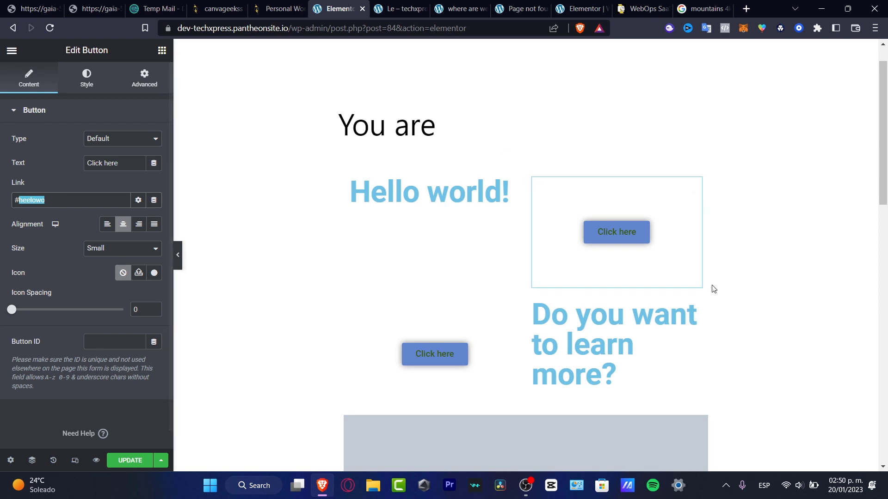
key("ctrl+s")
- Go from the live Le page into the WordPress admin and open the Pages list
left_click(390, 5)
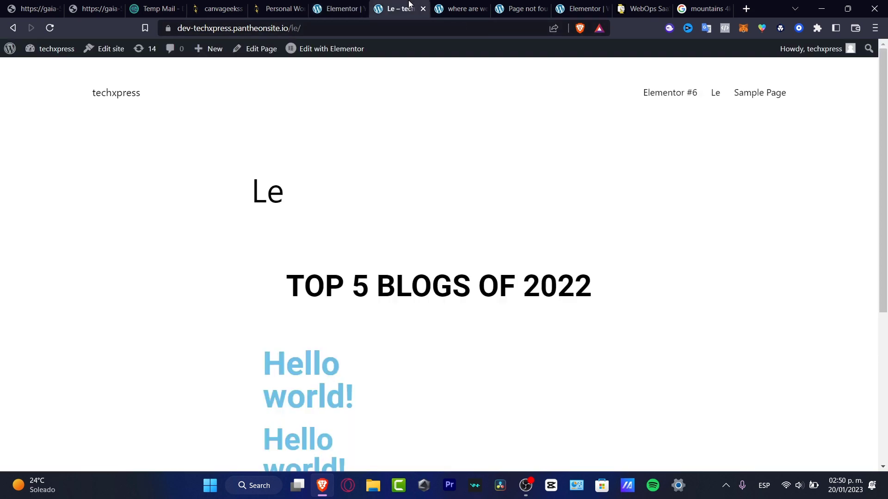
left_click(9, 48)
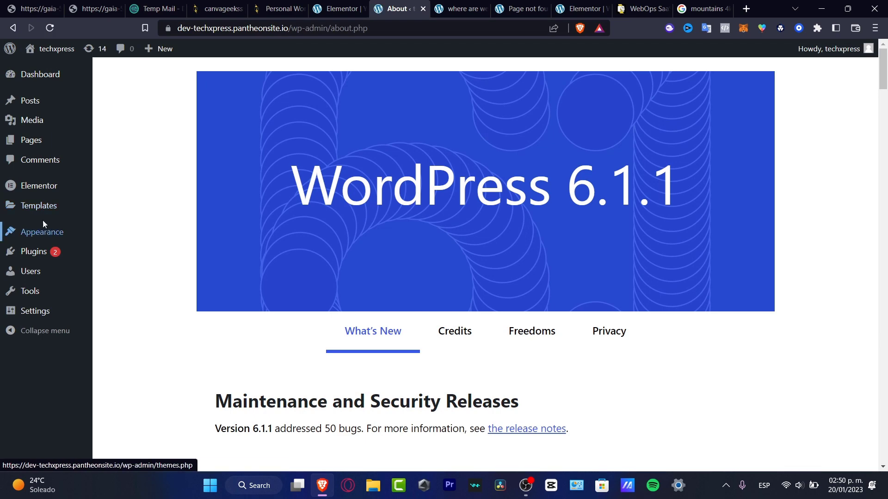
left_click(34, 140)
- Give the Sample Page text section the CSS ID heelowo, save with Update, and return to the template
mouse_move(40, 249)
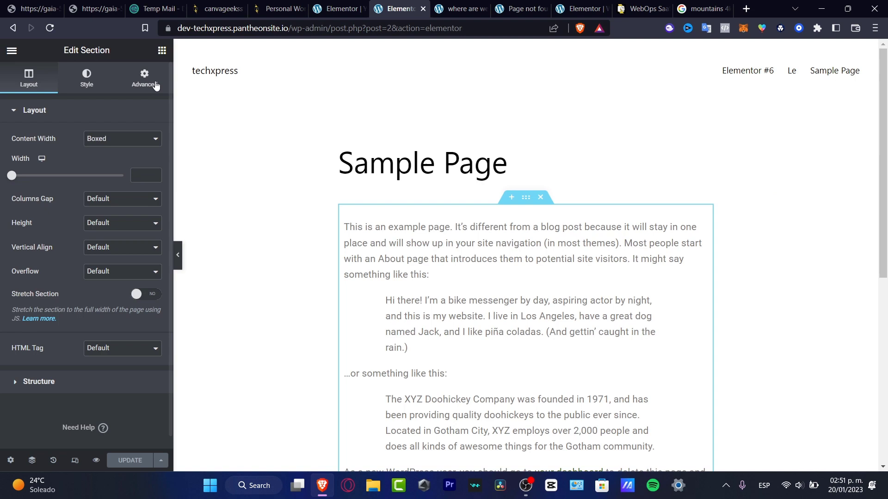
left_click(144, 79)
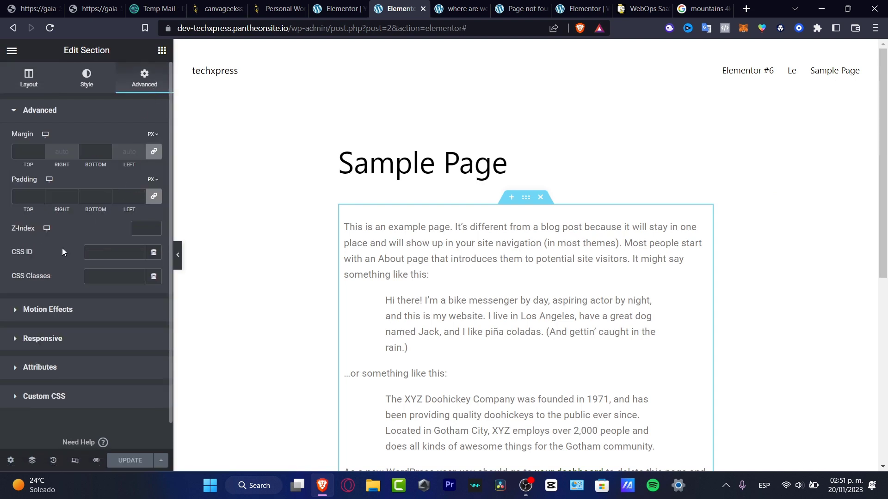
left_click(122, 256)
type("heelowd")
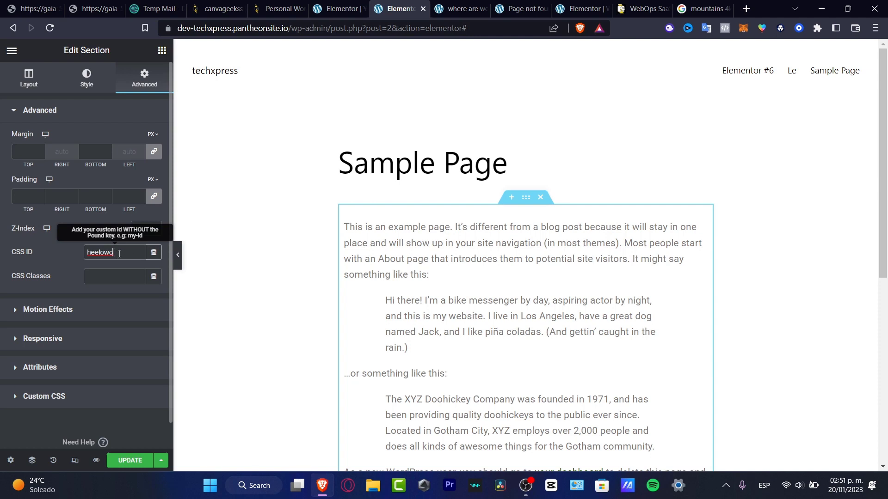
left_click(139, 466)
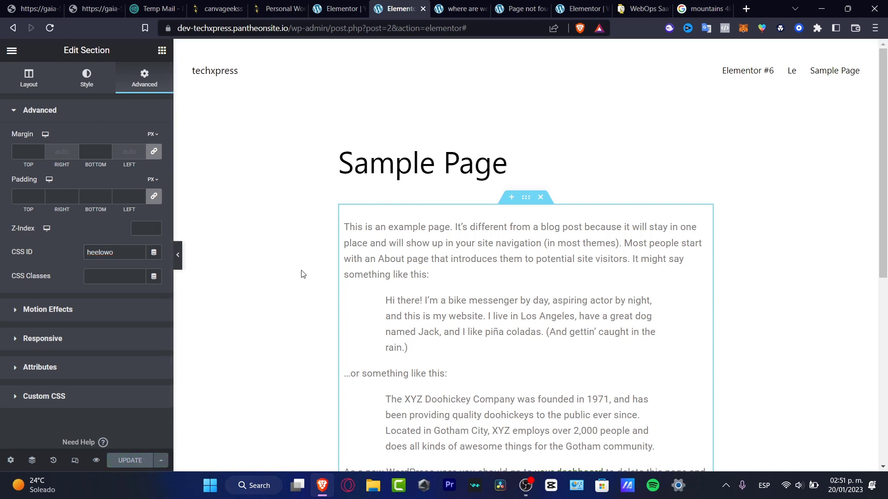
left_click(340, 8)
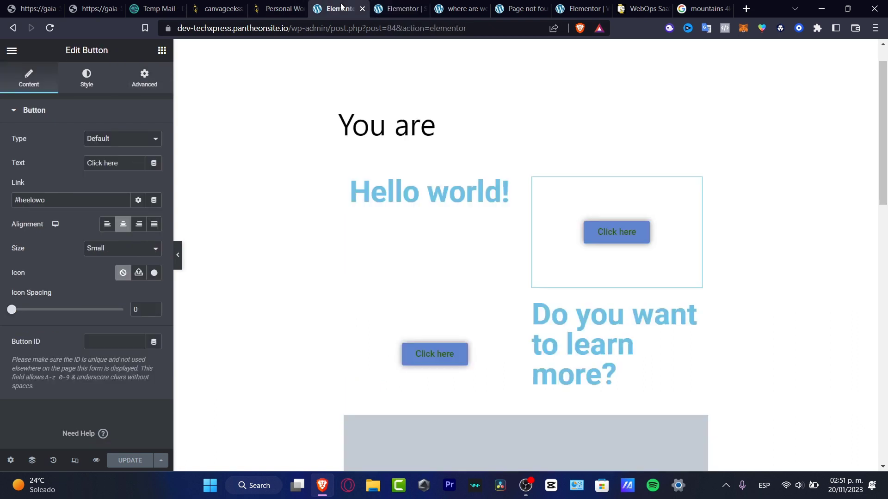
- Compare the copied button's #heelowo link with the Sample Page section ID, then open preview options
left_click(622, 238)
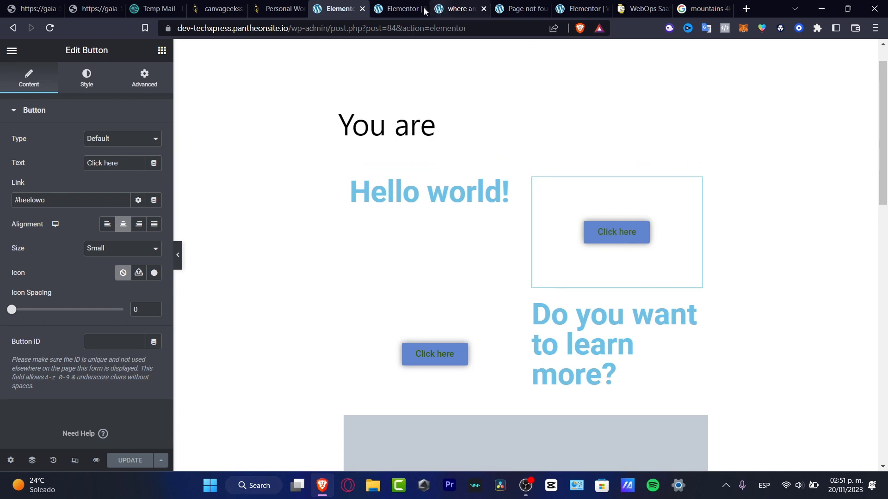
left_click(403, 4)
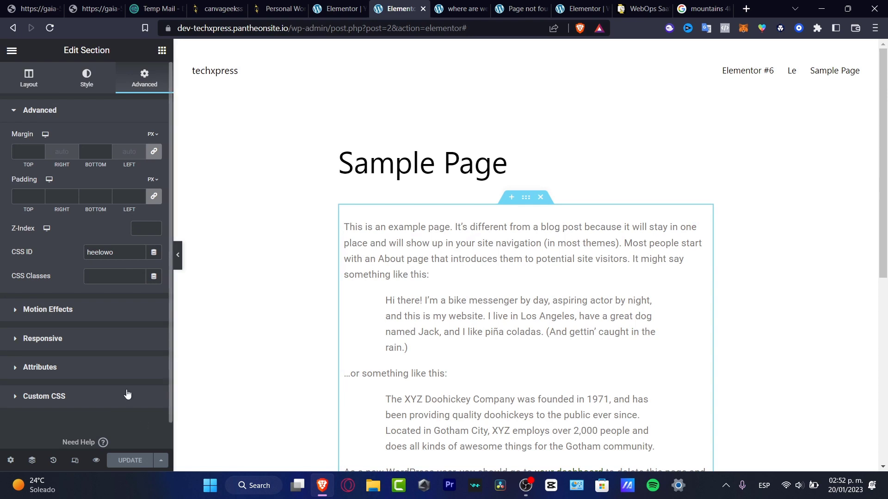
left_click(339, 7)
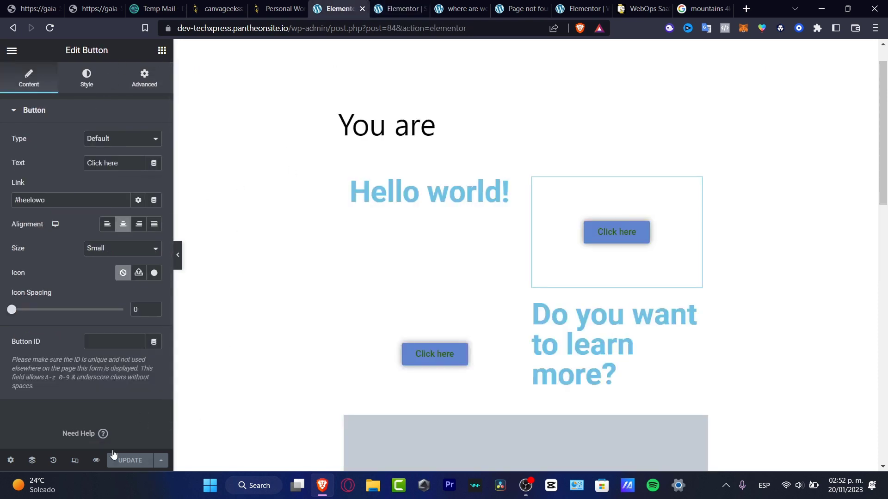
left_click(96, 460)
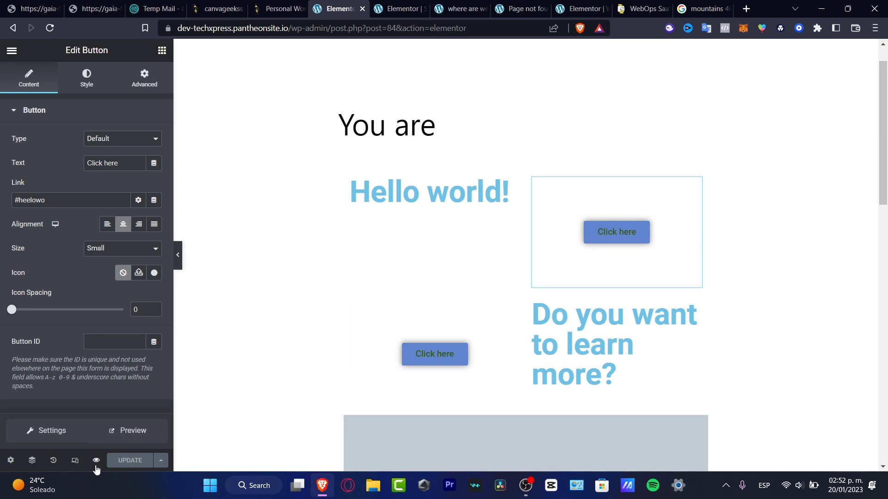
- Preview the You are template live and scroll through both Click here buttons and the slider
left_click(122, 435)
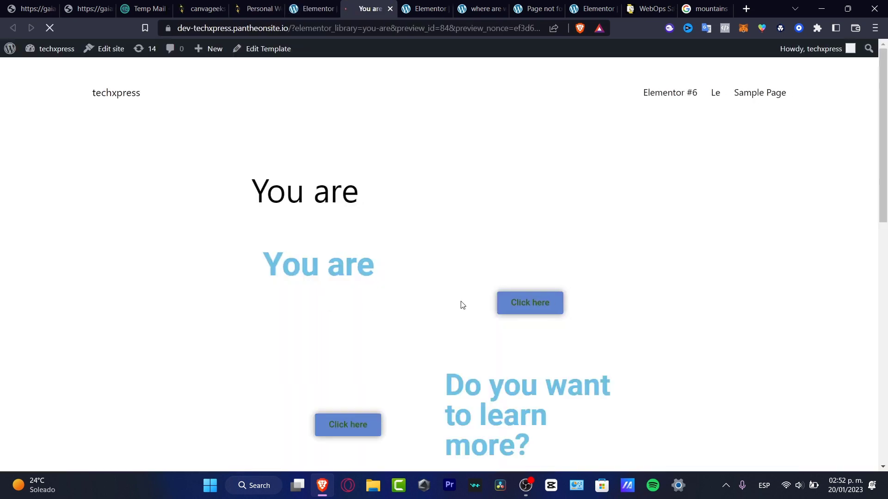
scroll(689, 293, "down", 14)
scroll(692, 294, "up", 11)
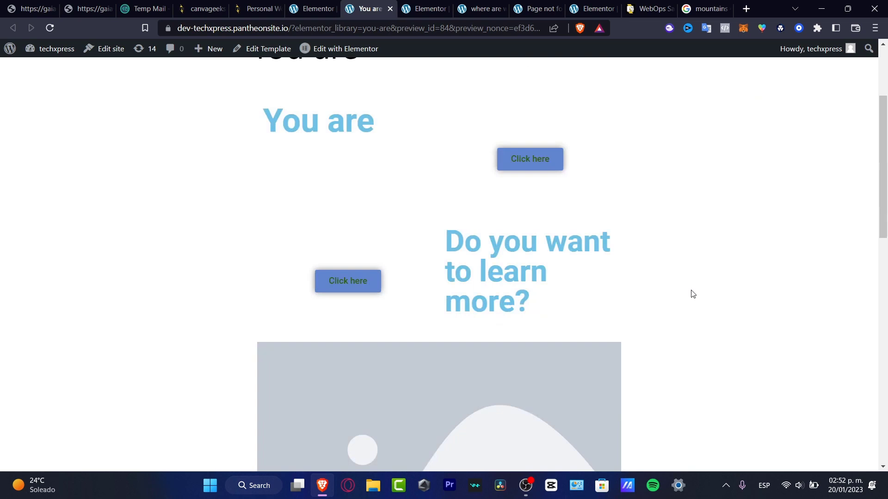
scroll(692, 294, "up", 3)
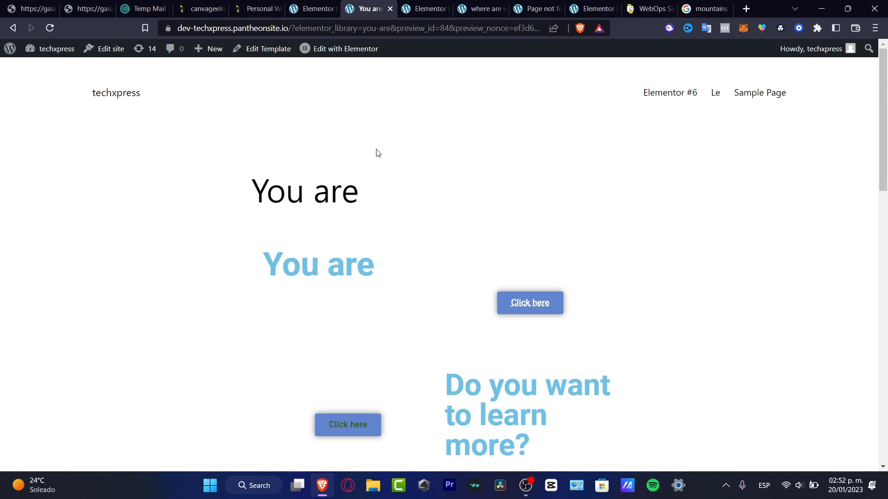
scroll(371, 423, "down", 12)
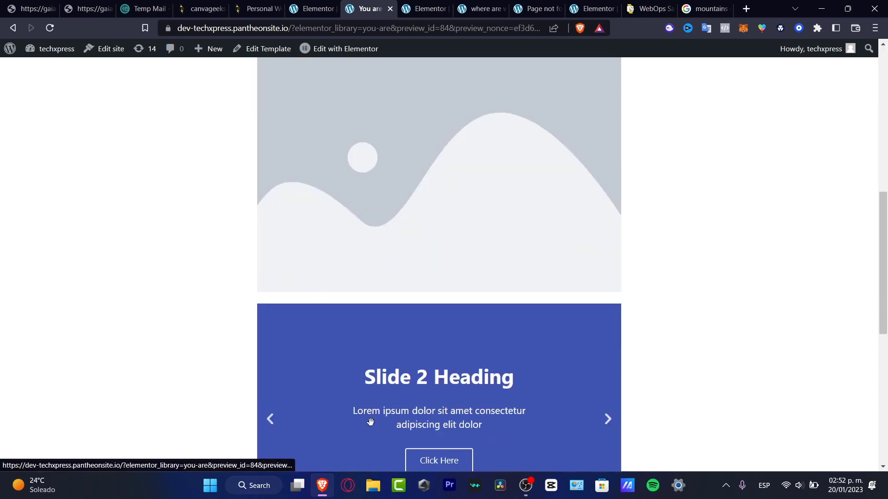
scroll(462, 411, "up", 10)
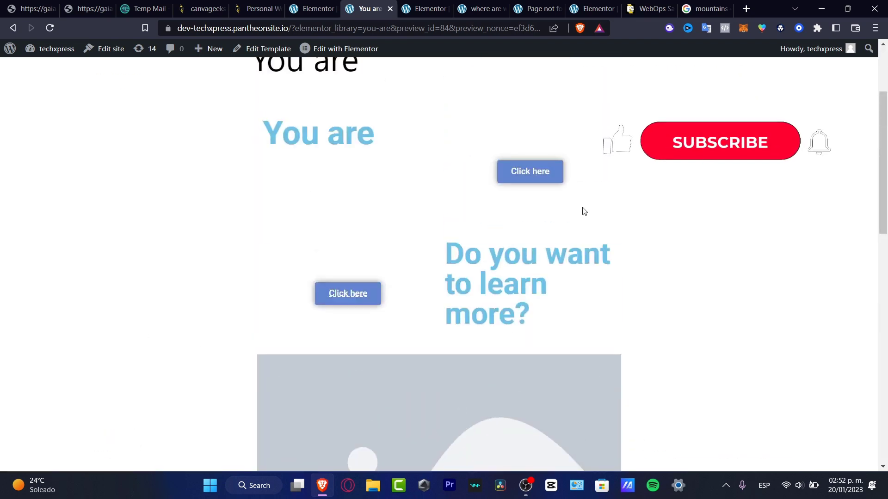